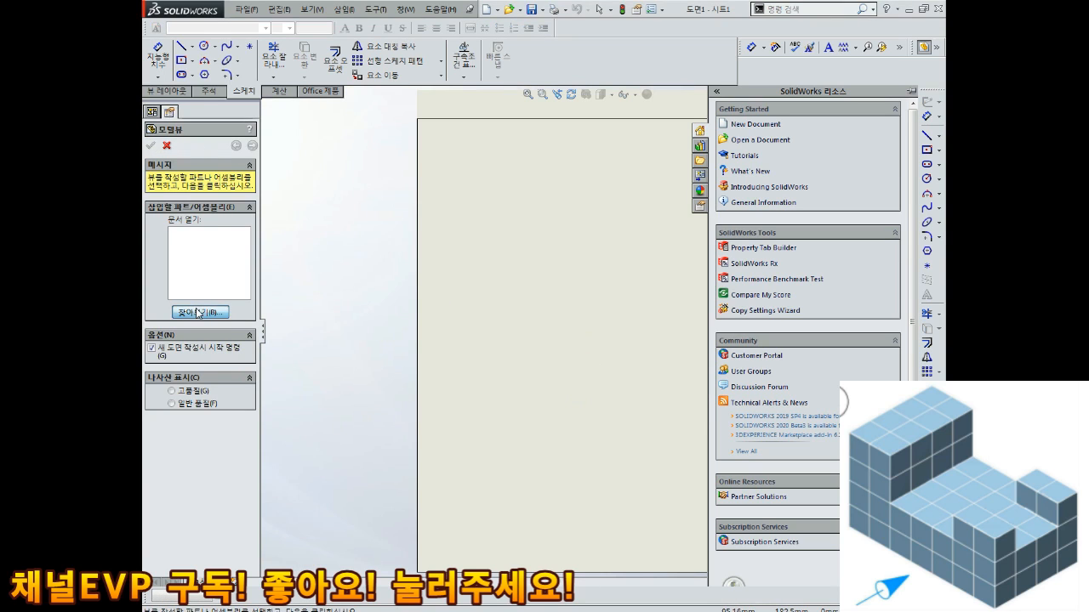
- Insert a front view of the assembly 2.SLDASM on the sheet and project a second view directly below it
click(198, 313)
click(473, 236)
double_click(474, 235)
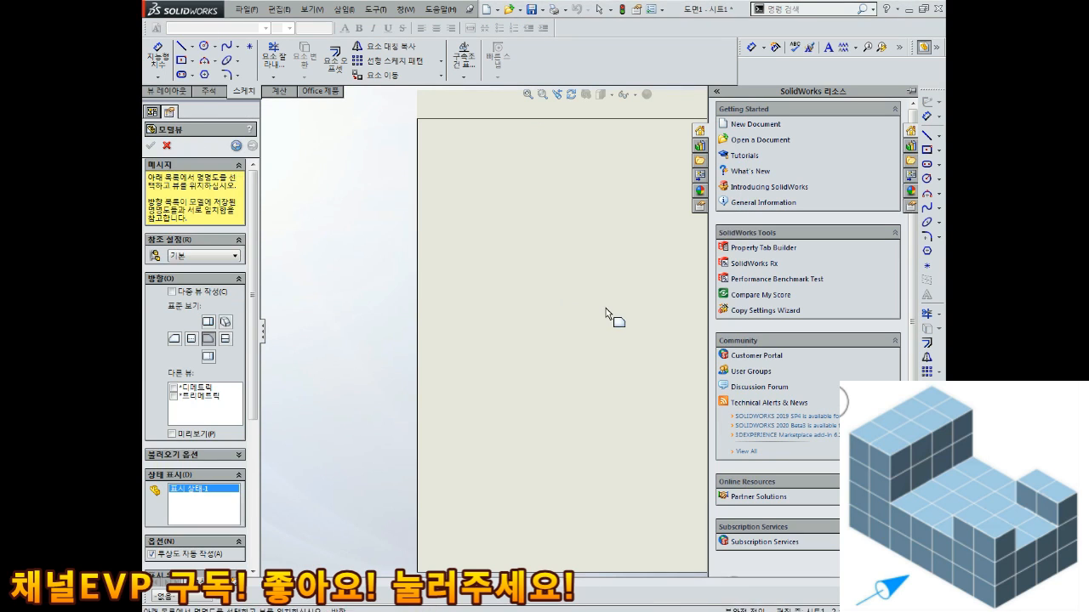
click(559, 315)
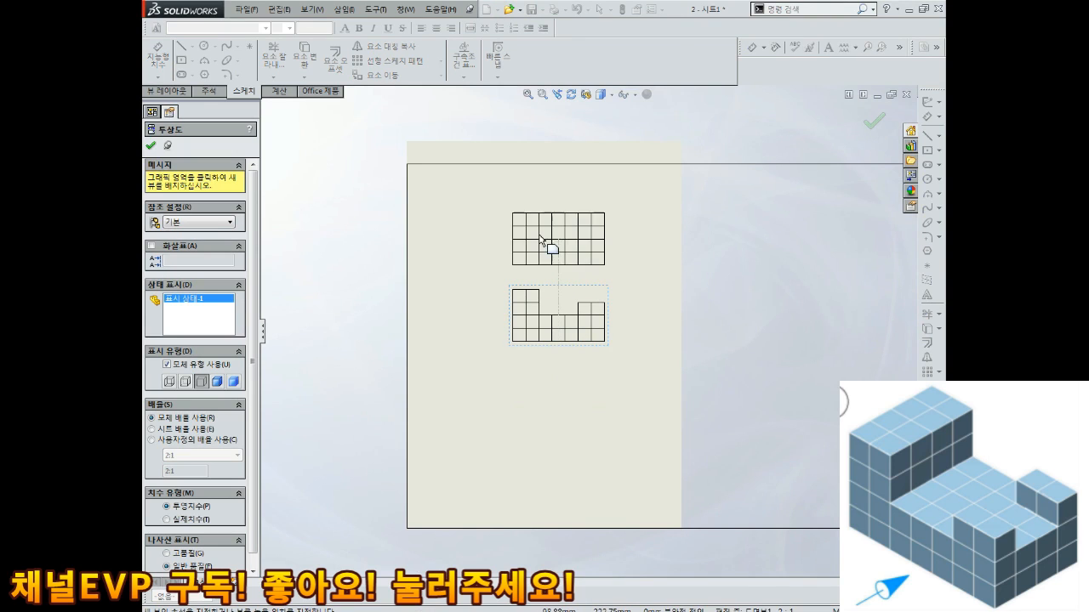
click(548, 407)
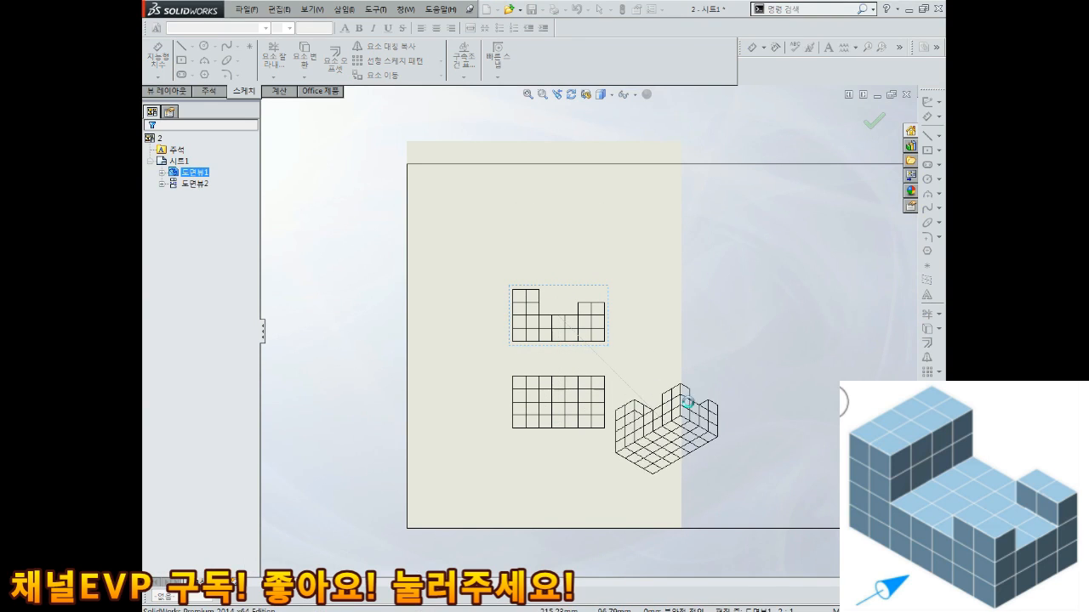
key(Escape)
- Project a side view from the lower view and place it to that view's right
click(167, 91)
click(193, 60)
click(167, 146)
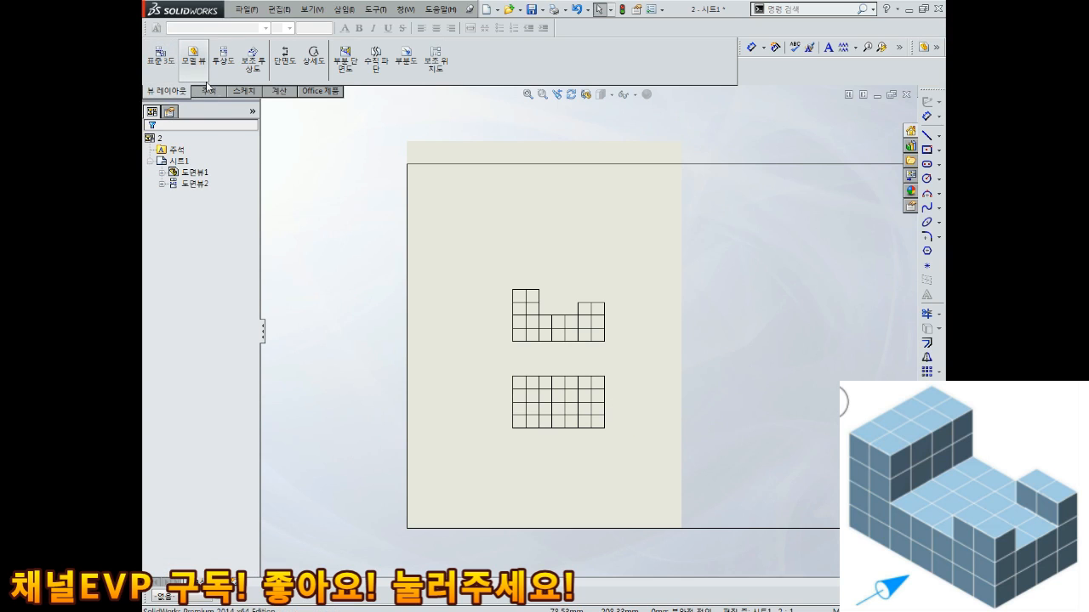
click(223, 59)
click(583, 406)
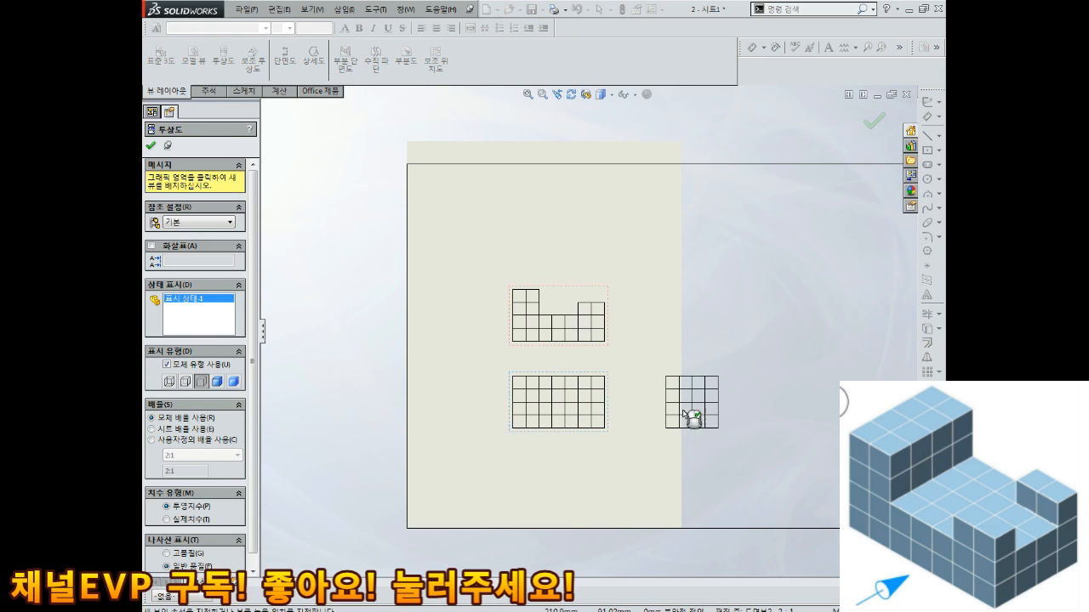
click(701, 423)
click(541, 293)
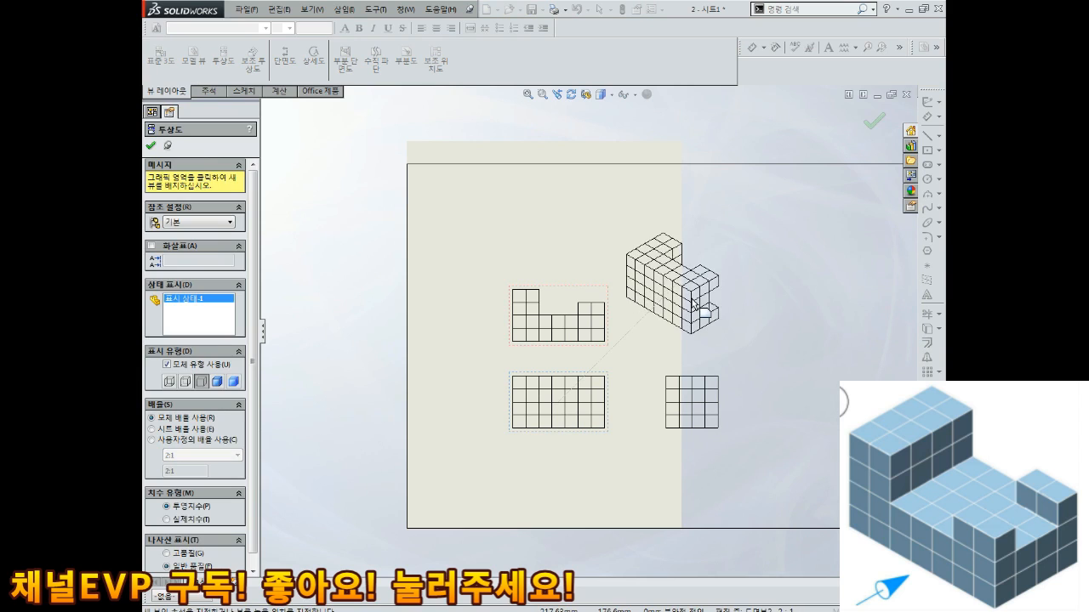
key(Escape)
- Project an isometric view from the front view and place it to the upper right of that view
click(207, 63)
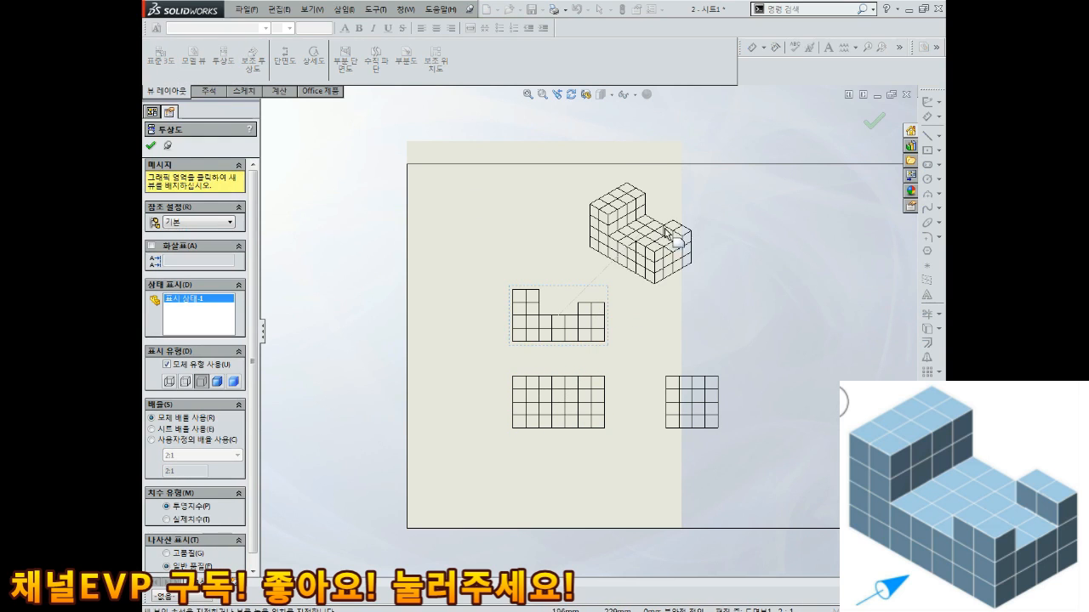
click(659, 223)
drag(696, 279, 725, 380)
- Delete the side, lower and front views of the assembly, moving the remaining isometric view toward the middle of the sheet
click(718, 375)
click(725, 380)
click(717, 377)
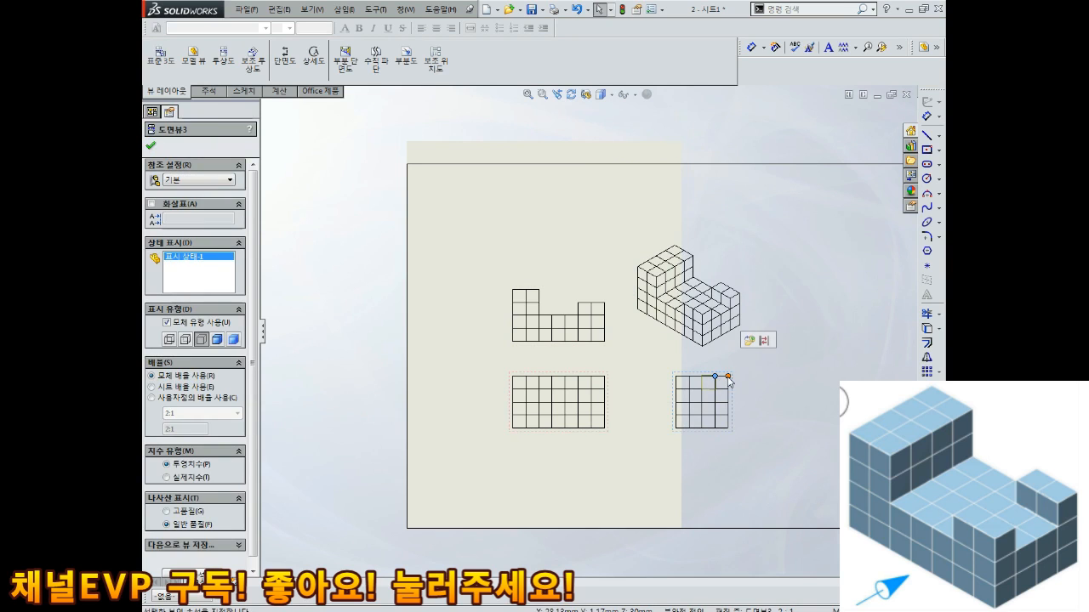
key(Delete)
click(600, 375)
key(Delete)
mouse_move(550, 297)
mouse_down()
mouse_move(493, 236)
mouse_move(512, 247)
mouse_up()
mouse_move(665, 248)
mouse_down()
mouse_move(509, 348)
mouse_move(514, 300)
mouse_move(514, 319)
mouse_up()
click(531, 257)
key(Delete)
click(148, 148)
- Apply the custom sheet size of 210 × 297 mm in the sheet properties
right_click(178, 168)
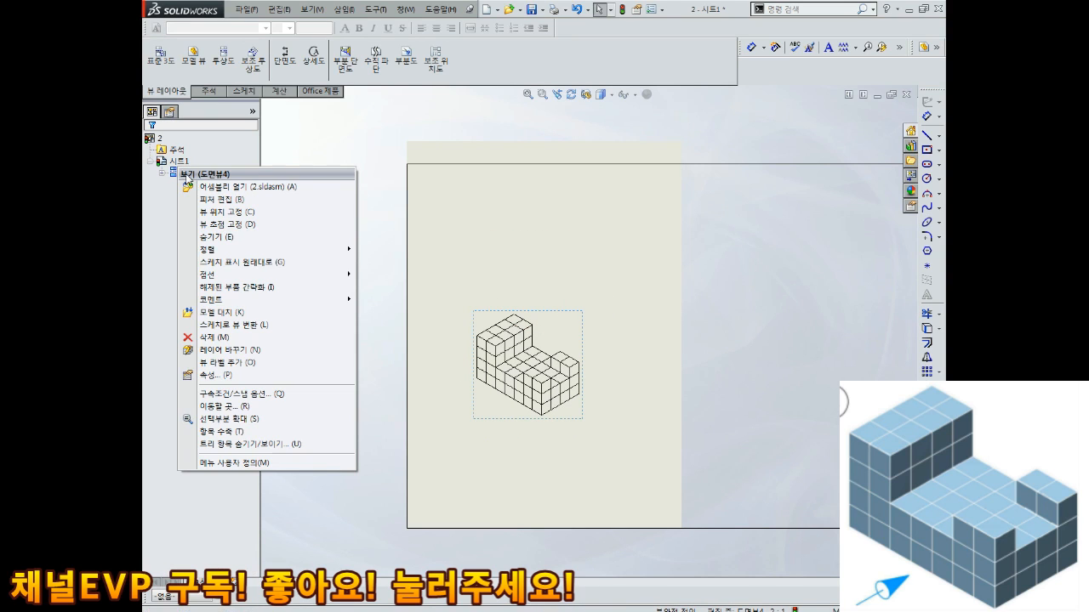
click(176, 189)
right_click(180, 164)
click(218, 286)
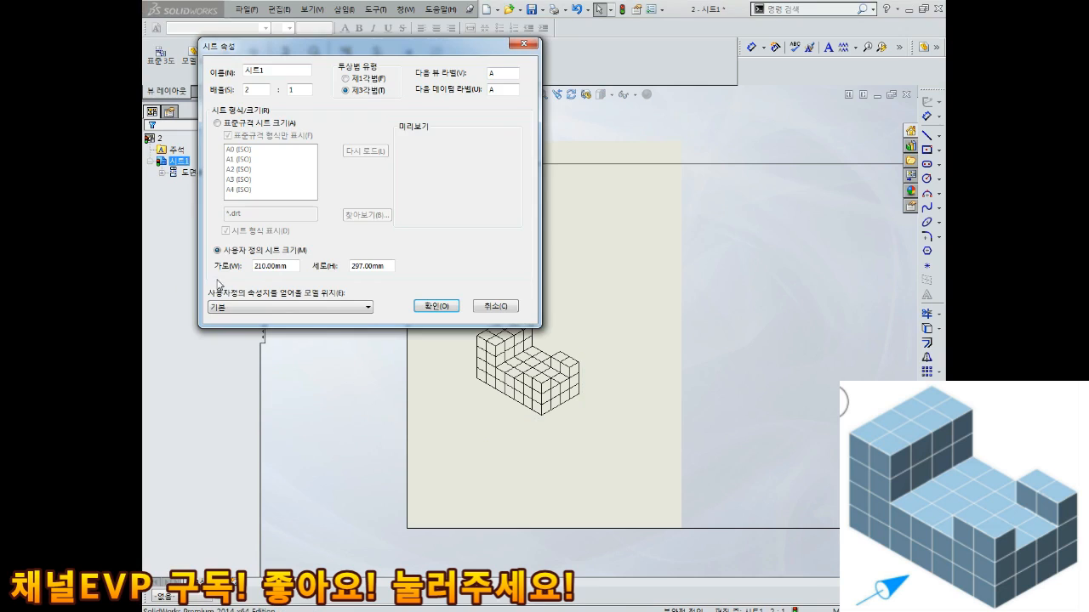
click(429, 305)
- Reposition the isometric assembly view in the lower middle of the sheet
scroll(520, 392, down, 1)
mouse_move(546, 291)
mouse_down()
mouse_move(561, 313)
mouse_move(588, 303)
mouse_move(595, 260)
mouse_move(590, 318)
mouse_up()
scroll(584, 316, up, 1)
scroll(628, 381, down, 1)
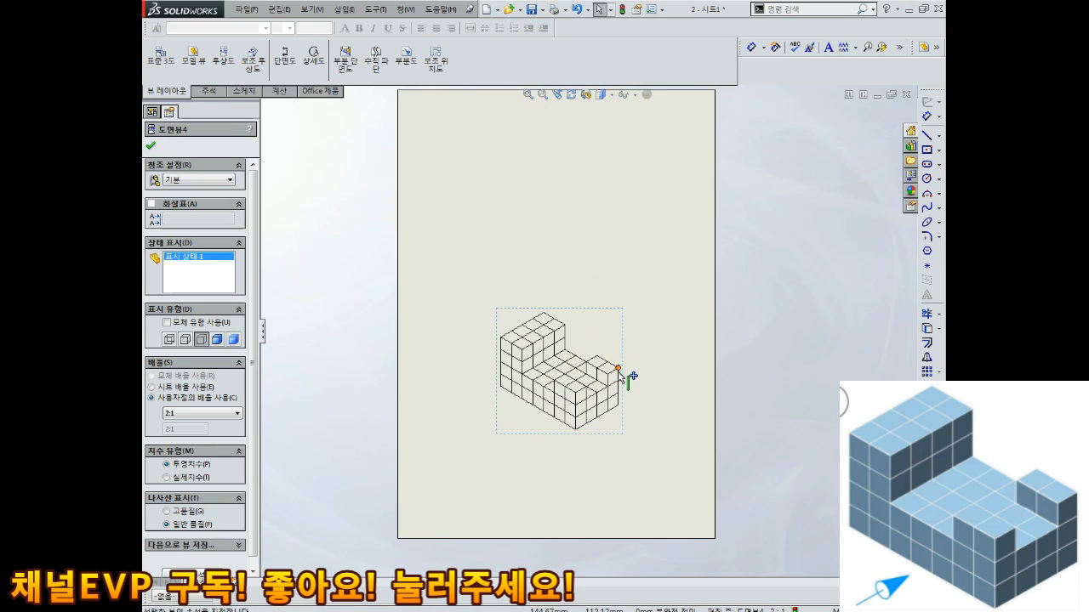
click(148, 146)
- Insert a view of the single-cube part in the upper area of the sheet and project an isometric view from it
click(192, 58)
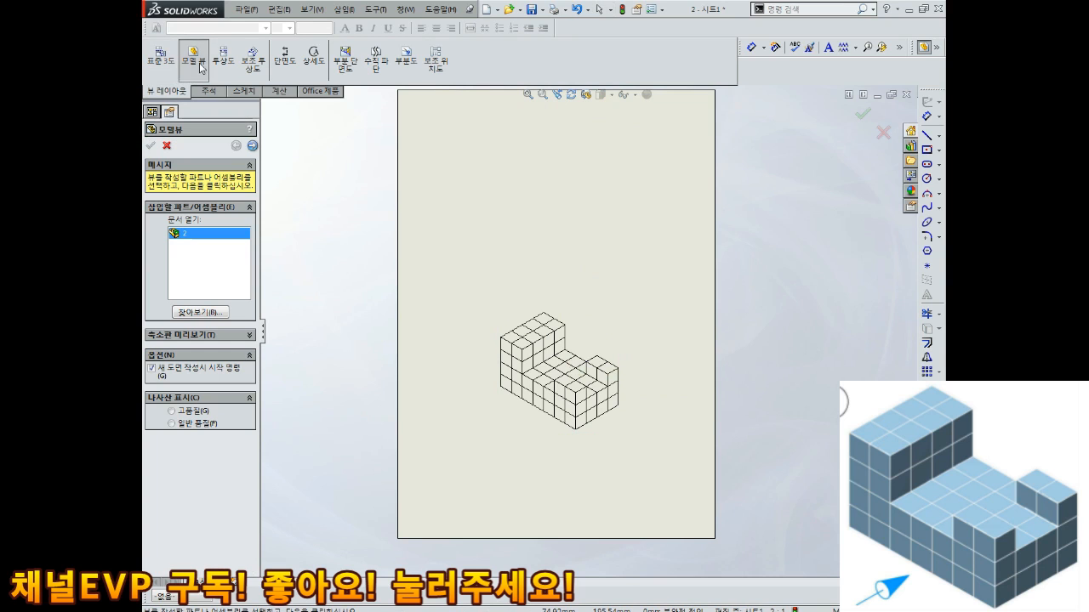
click(219, 312)
click(472, 229)
double_click(473, 230)
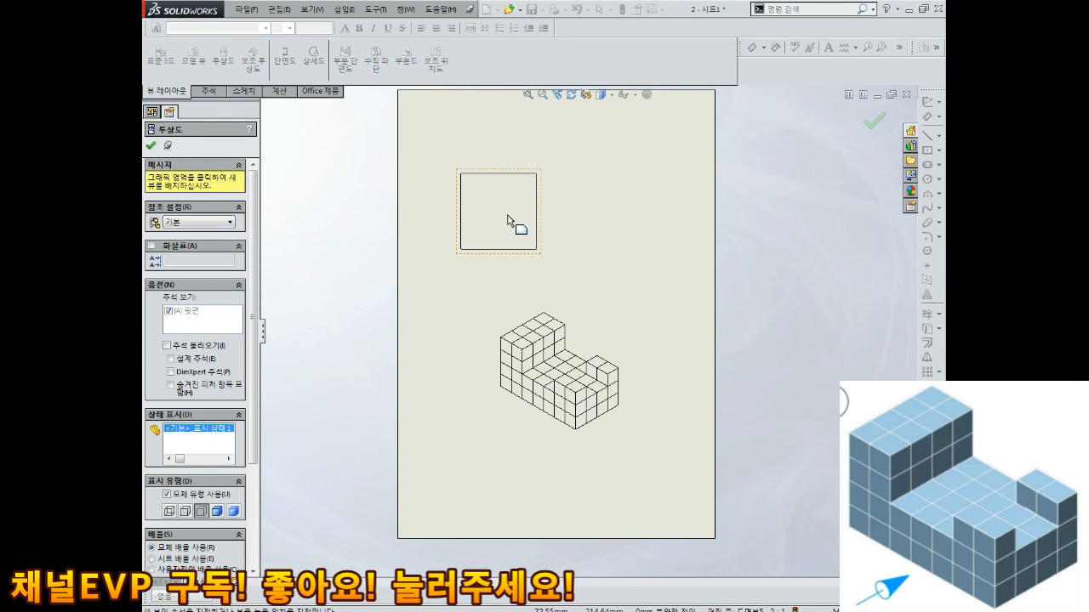
click(511, 223)
click(543, 247)
key(Escape)
- Delete the cube's square base view and spread out the isometric cube and assembly views on the sheet
click(441, 284)
key(Delete)
drag(573, 304, 525, 401)
scroll(525, 425, up, 2)
middle_drag(523, 369, 513, 266)
drag(539, 183, 578, 200)
drag(502, 308, 473, 332)
- Set the isometric cube view's custom scale to 5:1
click(514, 242)
click(204, 400)
click(191, 426)
click(182, 400)
click(174, 475)
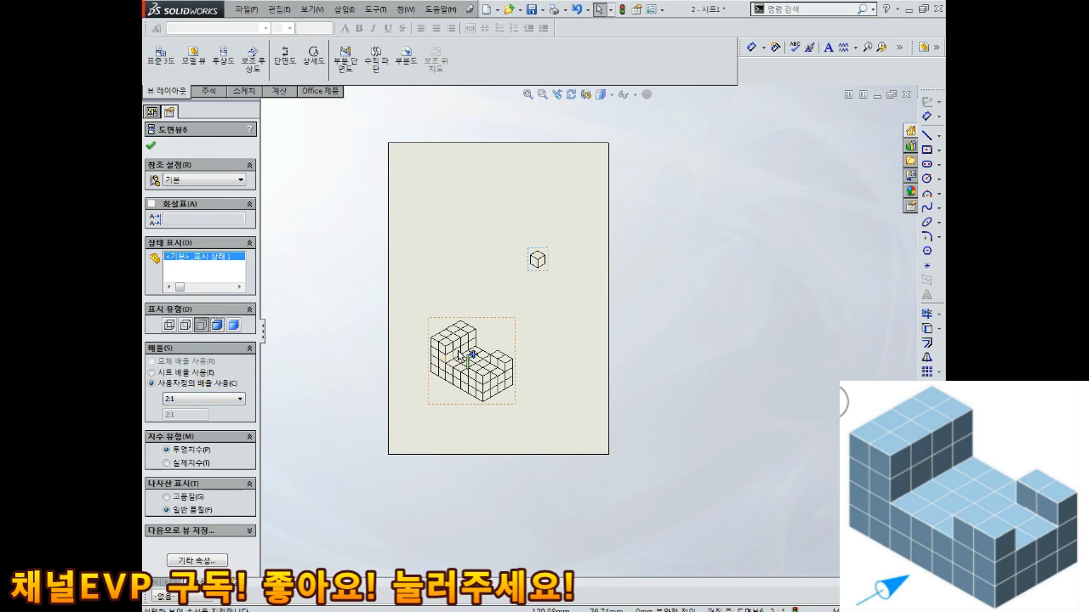
click(187, 400)
click(179, 485)
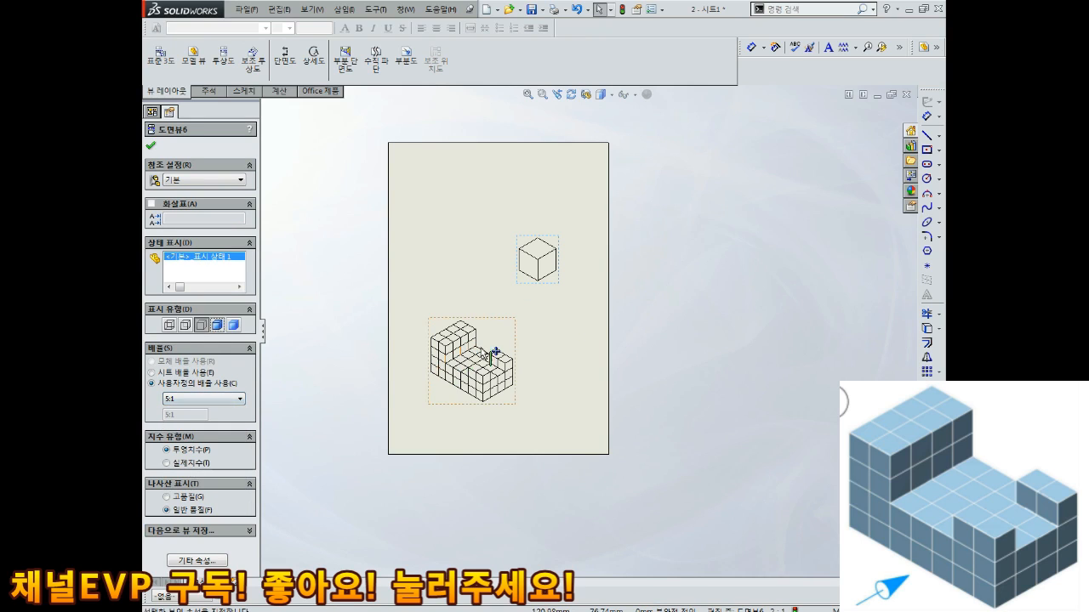
- Shift the assembly view up and fine-tune the position of the enlarged cube view
click(464, 325)
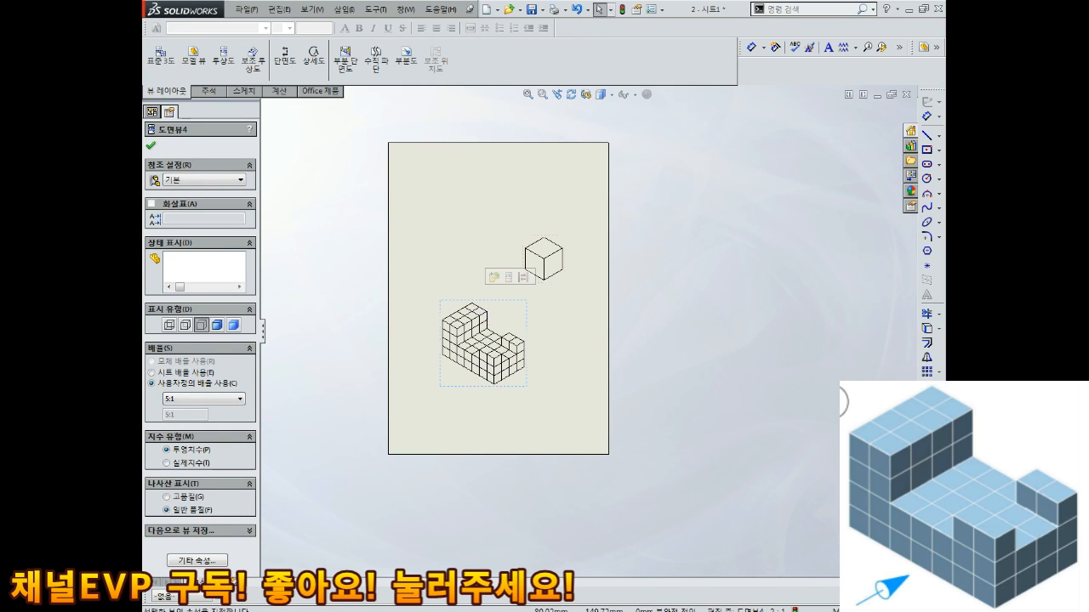
drag(543, 238, 546, 231)
click(505, 254)
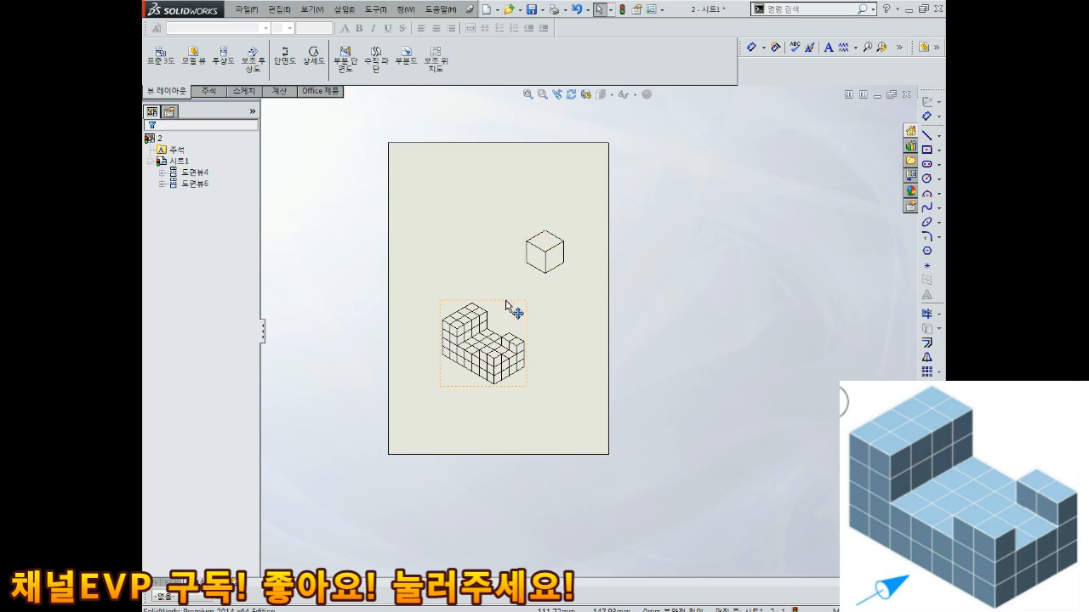
- Add a title note reading "조립도 연습하기" near the upper edge of the sheet
scroll(472, 287, down, 1)
click(208, 91)
click(278, 57)
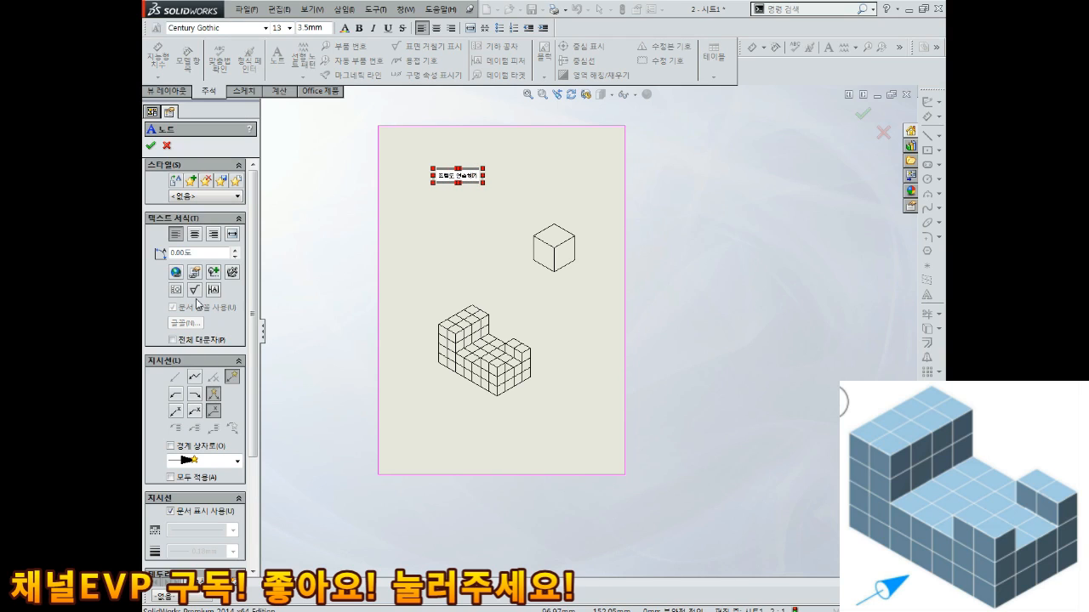
click(422, 262)
scroll(459, 177, down, 1)
key(Escape)
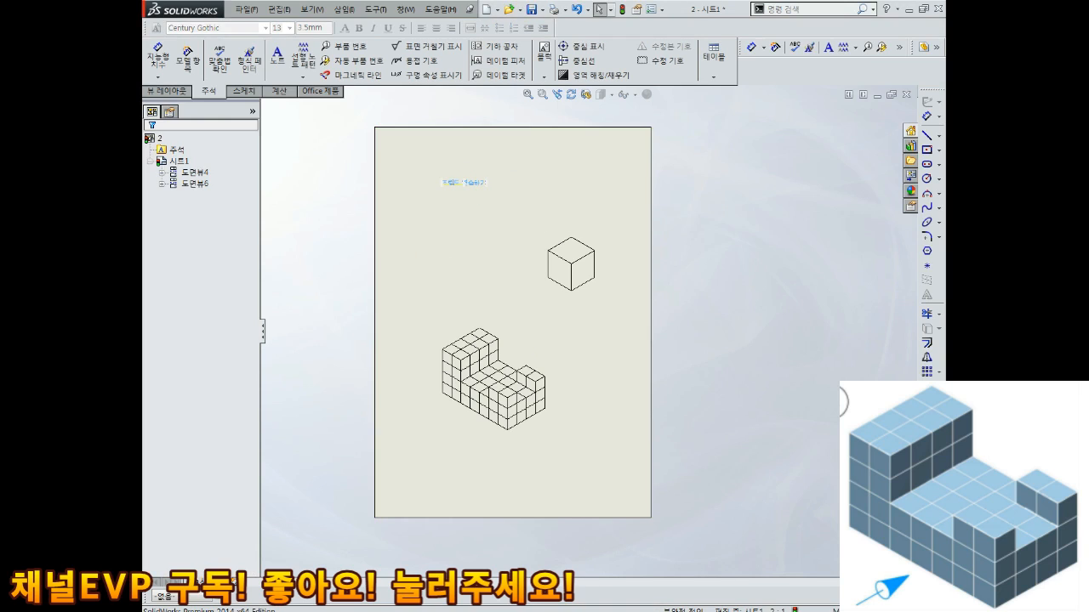
- Turn off the document font for the title note and set its font size to 20
double_click(464, 182)
key(Escape)
double_click(462, 185)
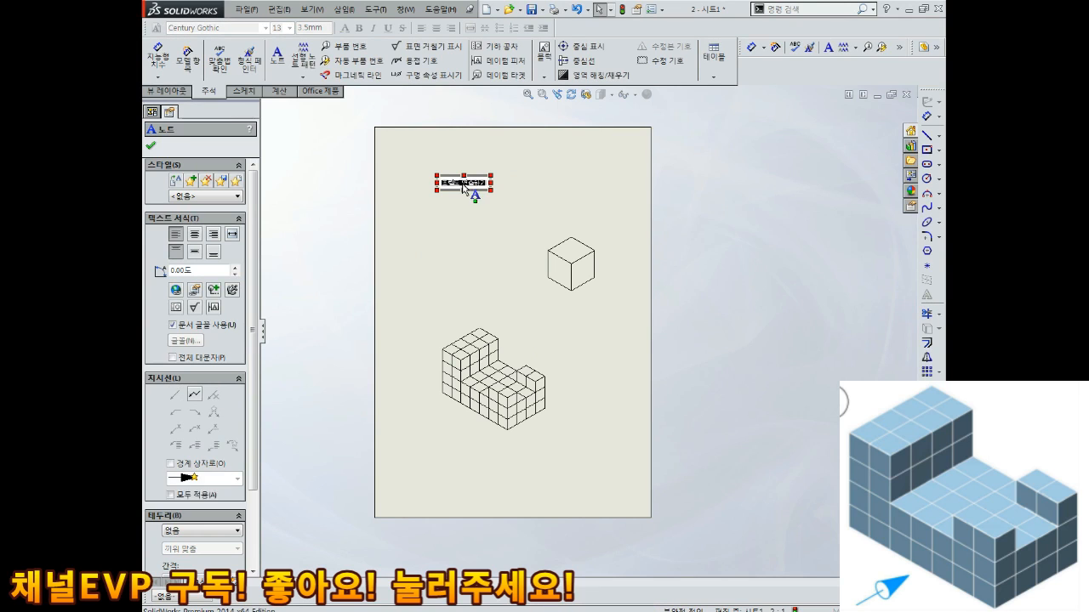
key(Escape)
click(464, 185)
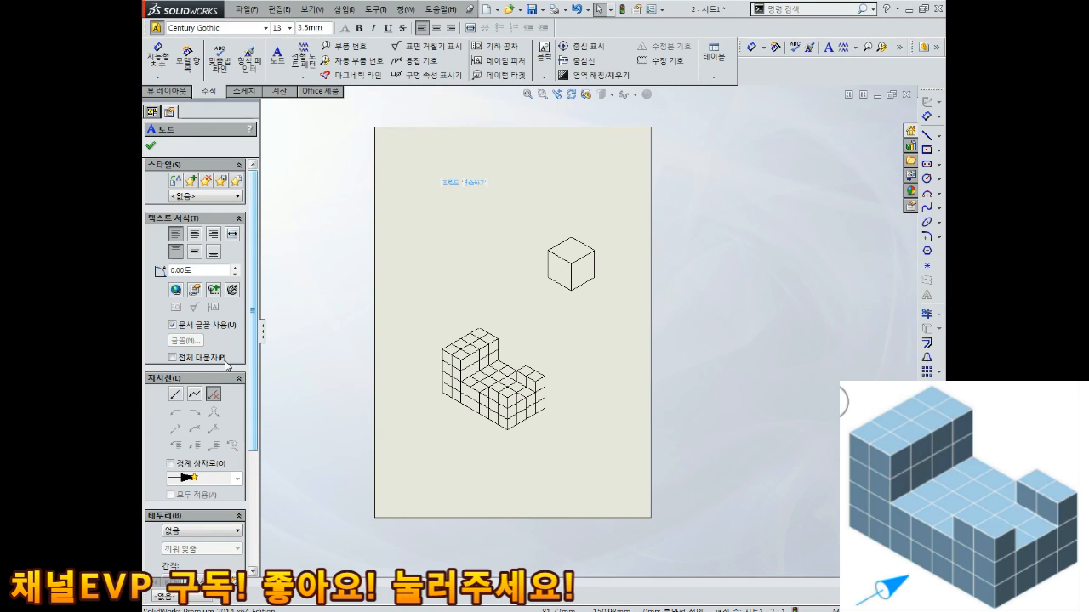
click(182, 328)
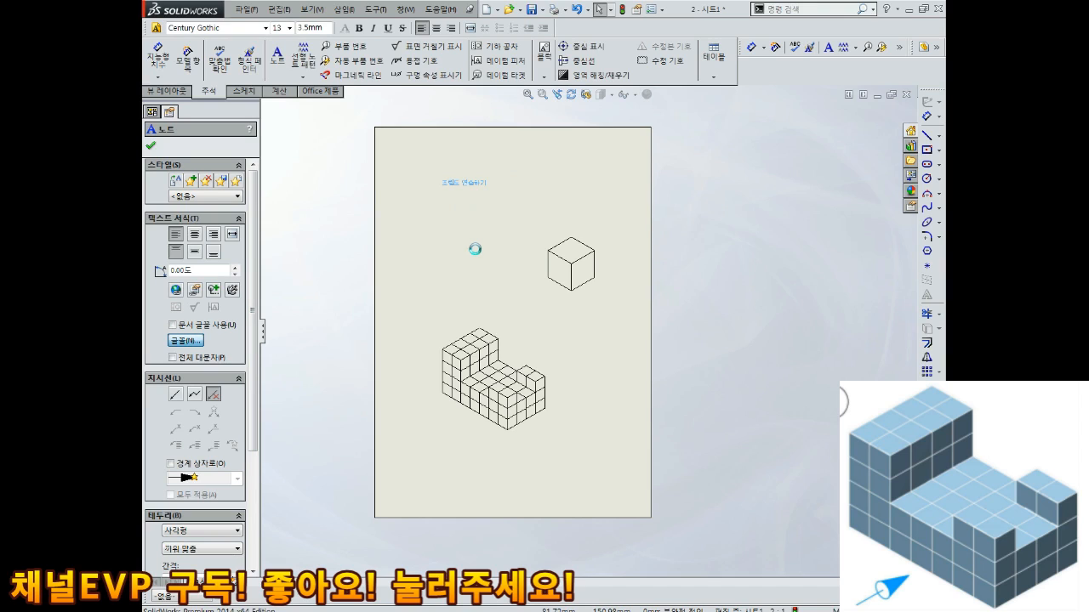
click(565, 287)
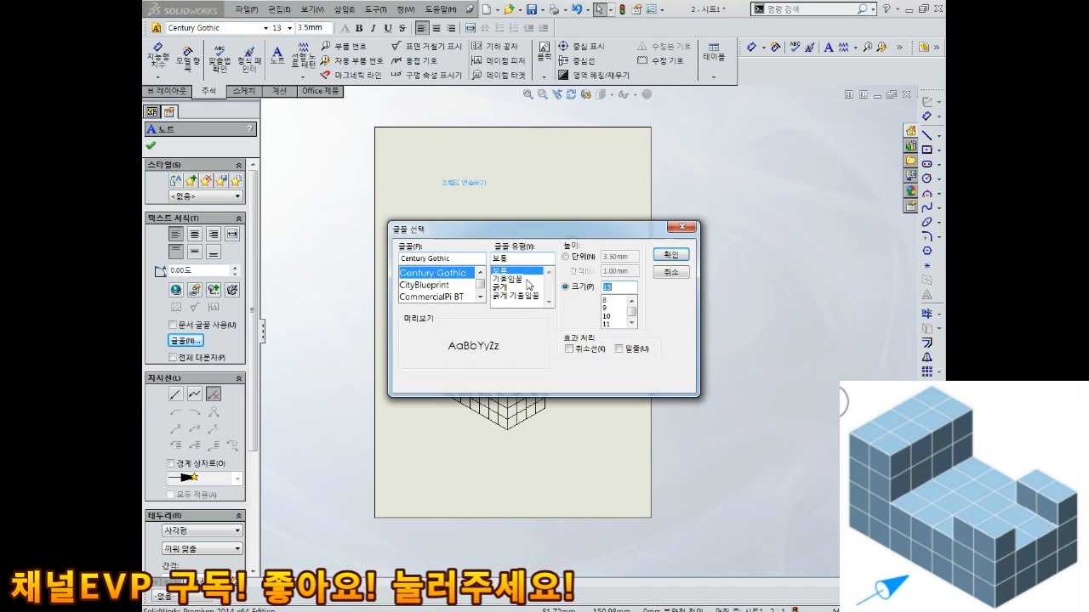
text(20)
key(Return)
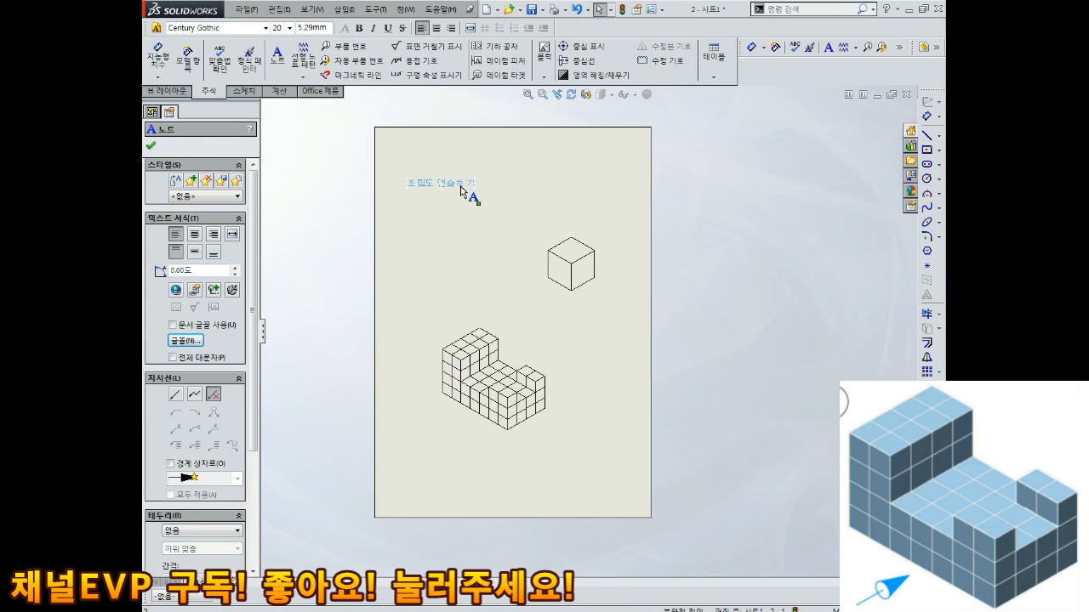
- Set the title note's font size to 30 and nudge the note into place
click(189, 341)
text(3)
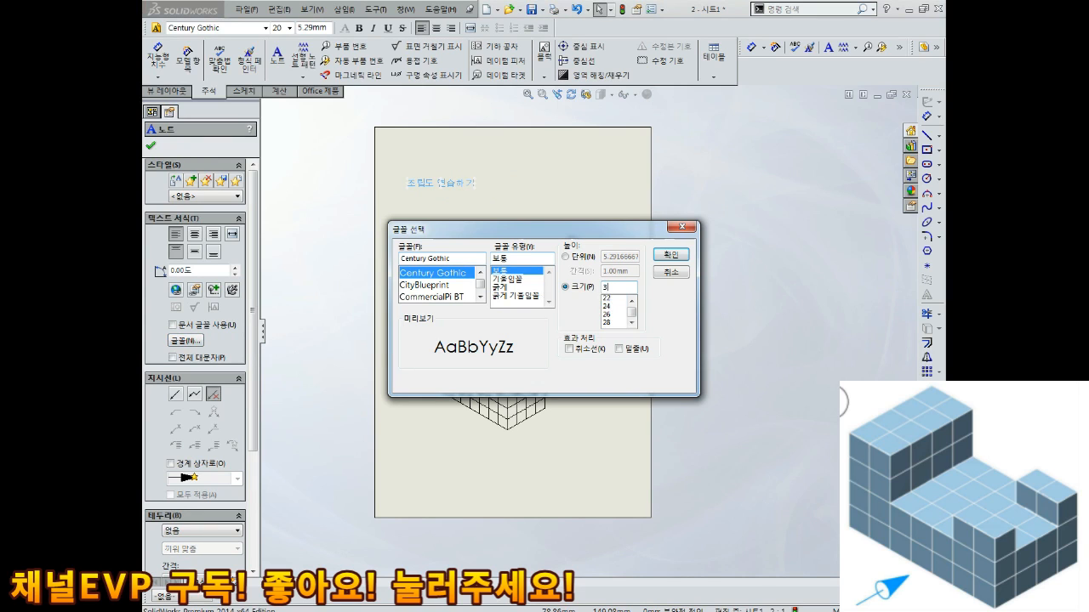
text(0)
key(Return)
drag(468, 189, 474, 200)
key(Escape)
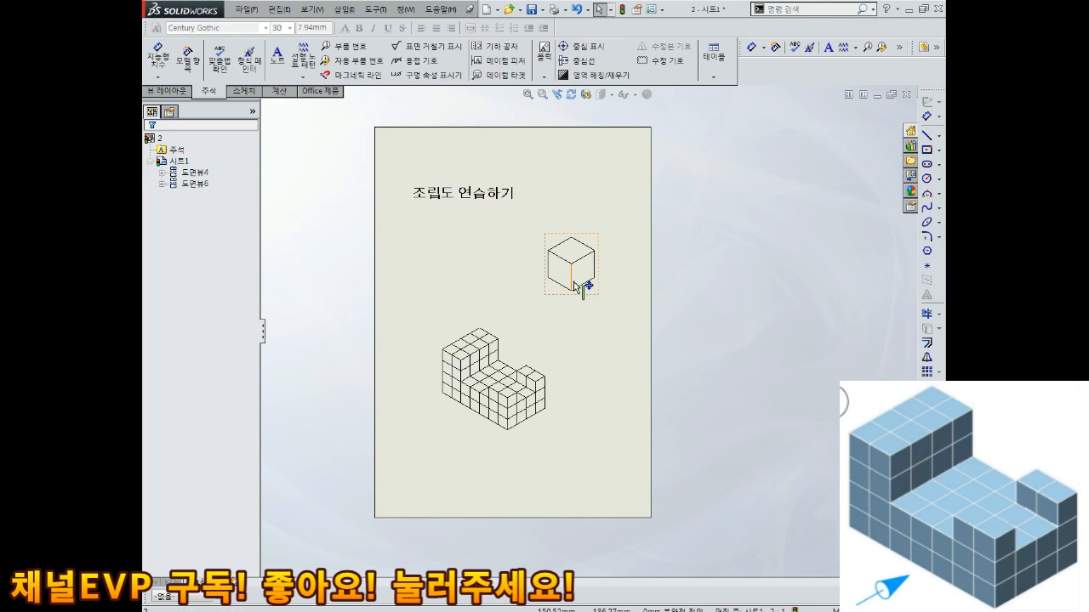
- Dimension the cube's two front bottom edges and its right vertical edge with Smart Dimension
click(158, 57)
scroll(595, 203, down, 2)
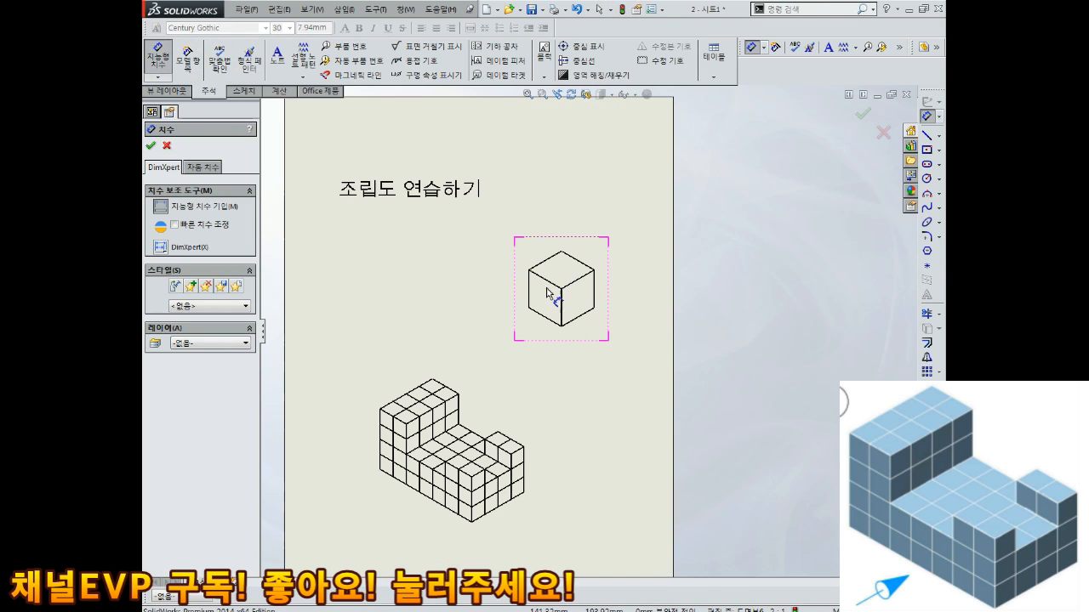
click(544, 322)
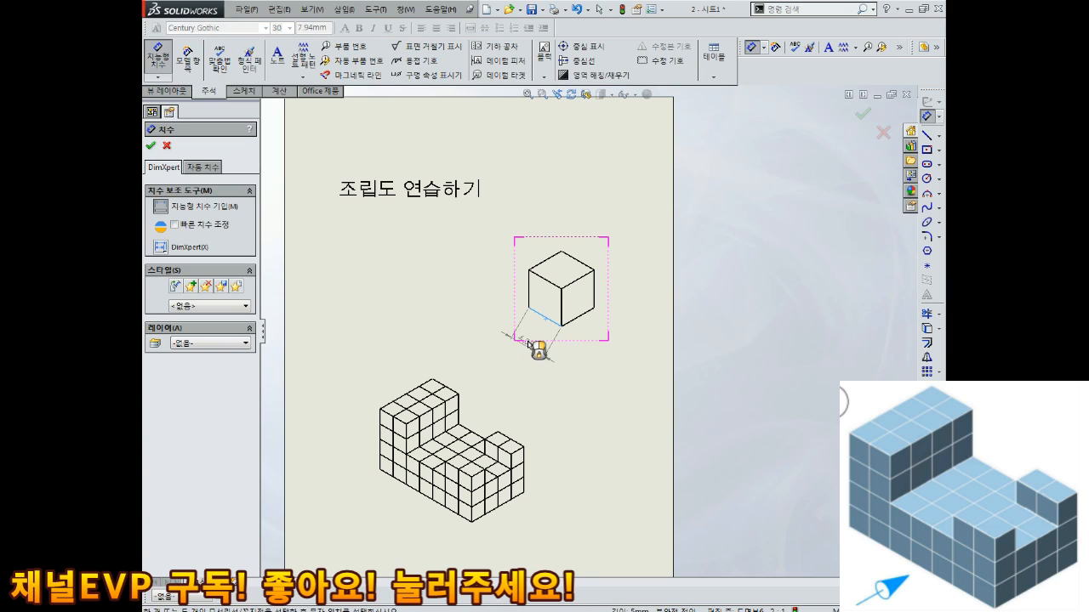
click(570, 350)
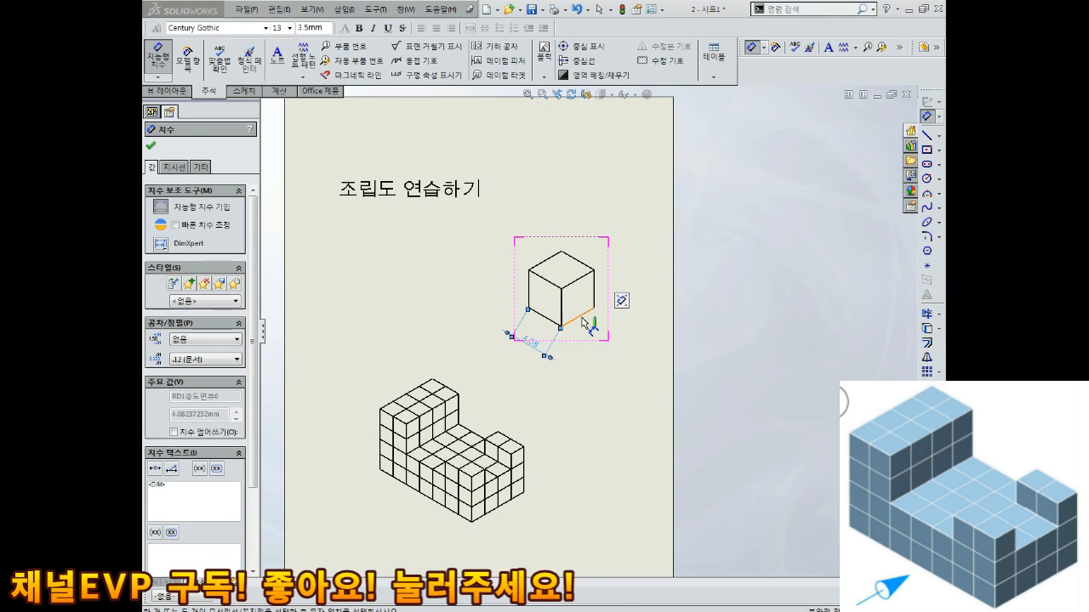
click(584, 321)
click(605, 335)
click(594, 293)
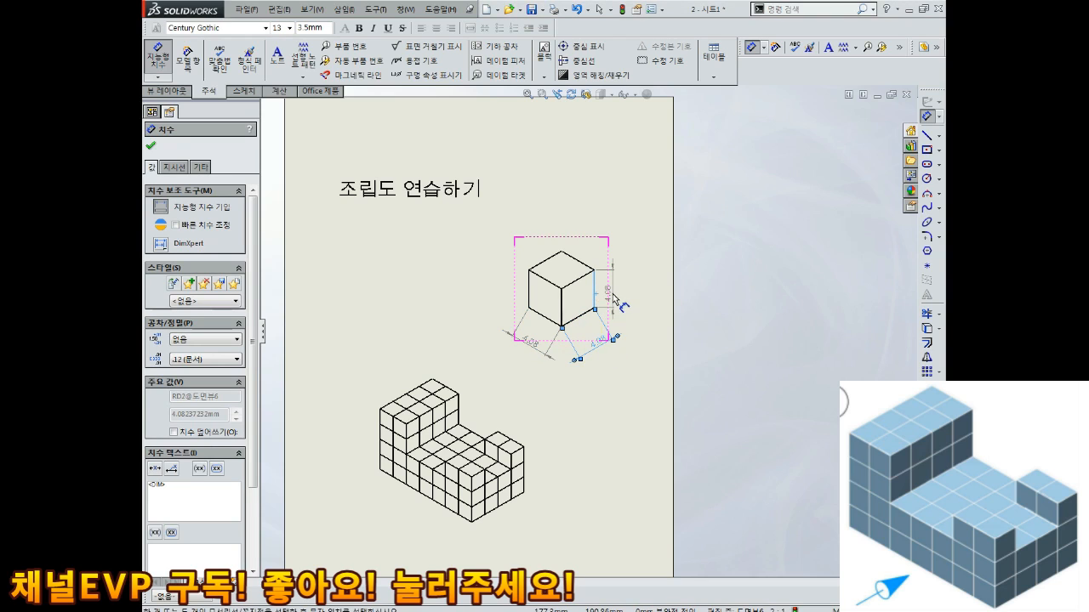
click(629, 302)
scroll(536, 340, up, 2)
- Override the text of the cube's lower-left edge dimension with 5 and overwrite the text of its other two dimensions
click(524, 347)
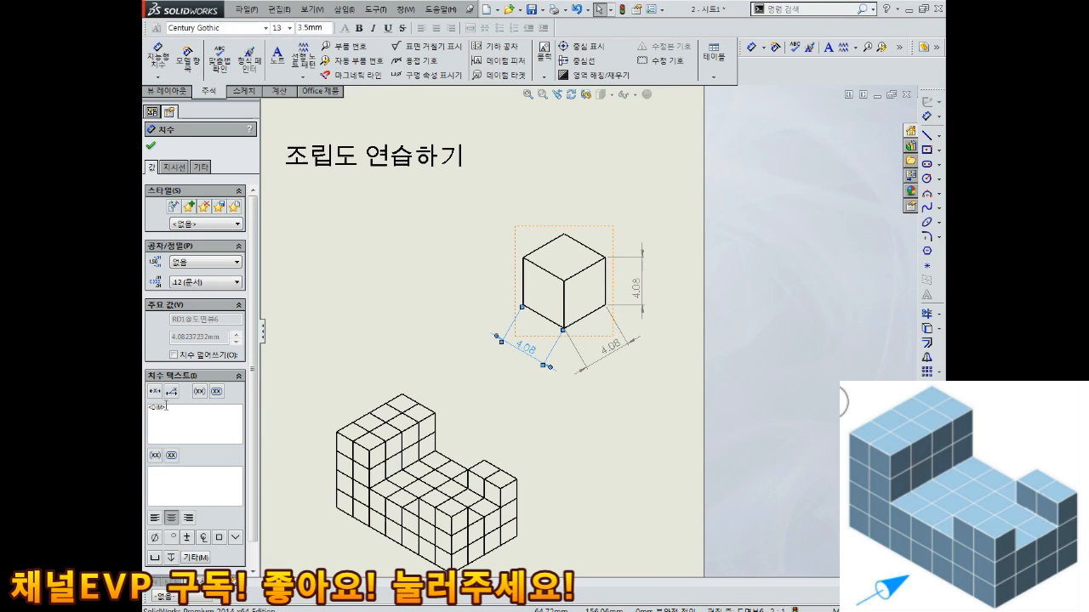
key(BackSpace)
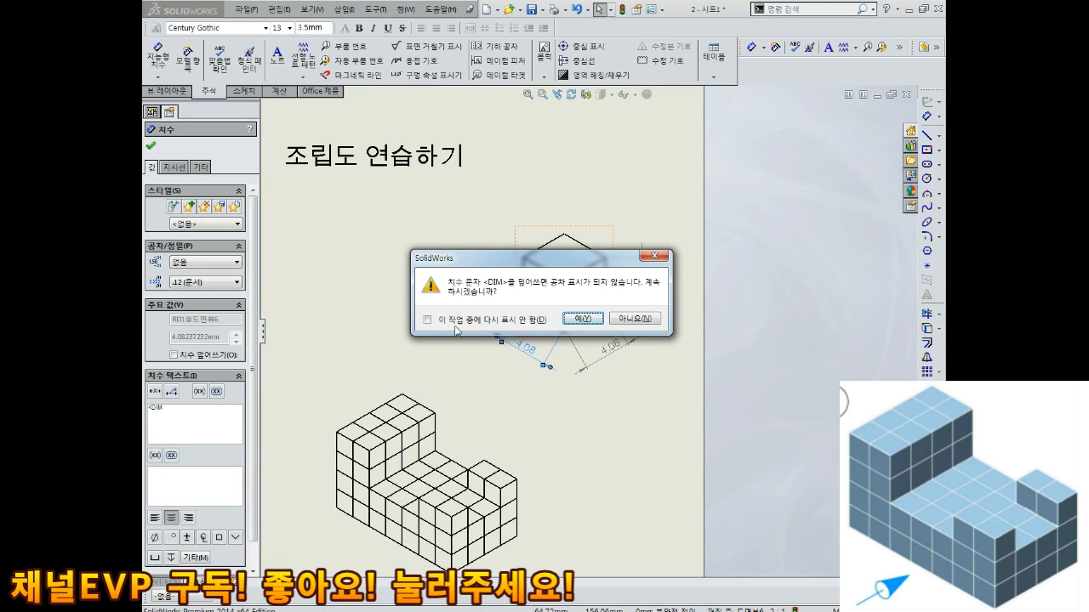
click(582, 318)
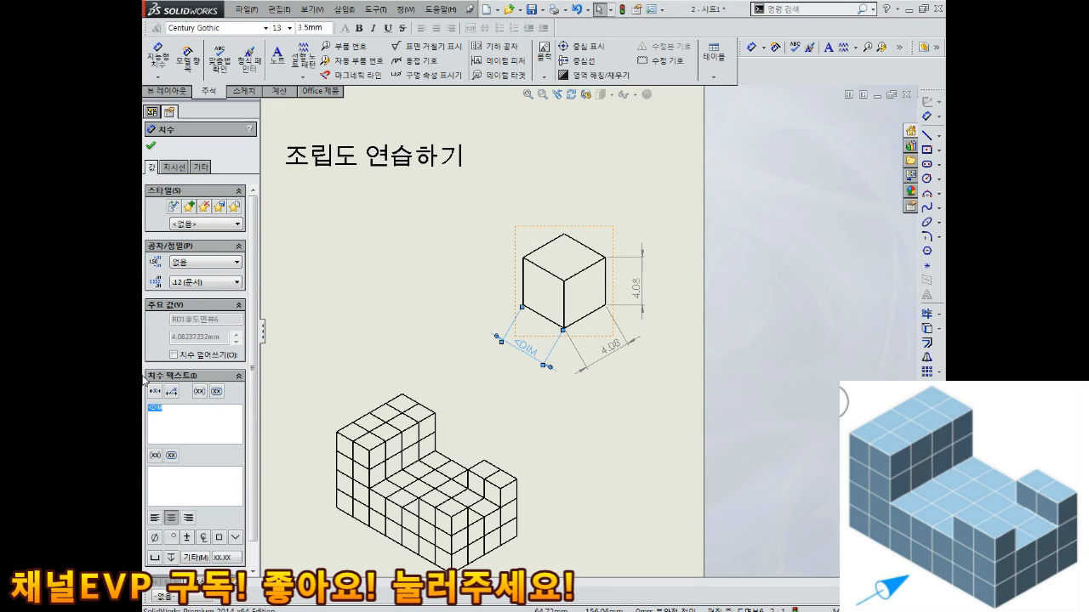
click(614, 350)
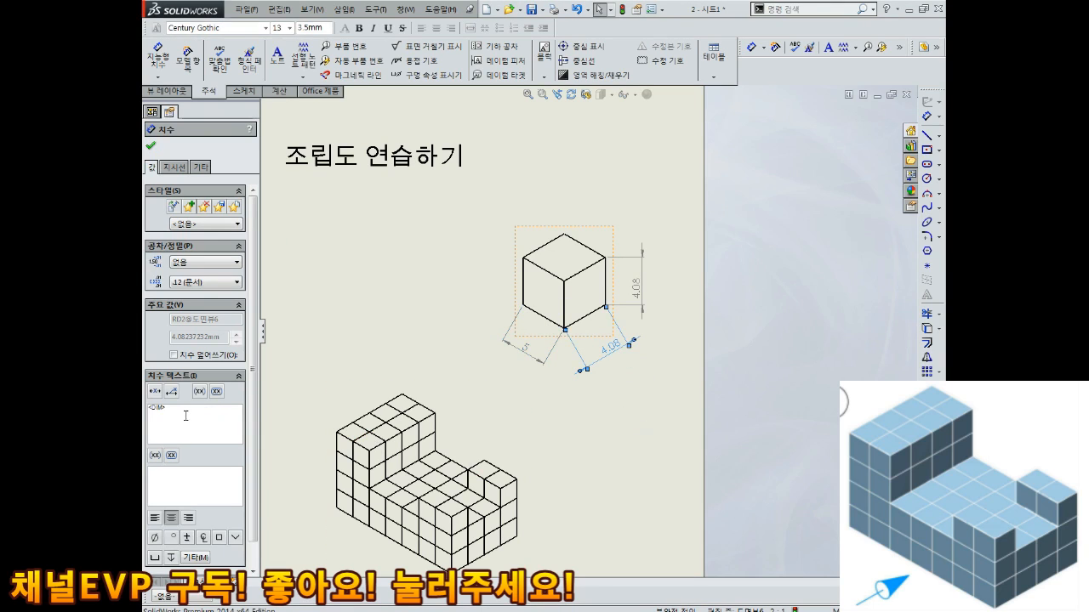
click(640, 290)
click(587, 418)
scroll(681, 333, down, 3)
drag(653, 426, 647, 415)
click(568, 454)
scroll(581, 481, up, 2)
mouse_move(580, 481)
middle_down()
mouse_move(605, 345)
mouse_move(564, 329)
mouse_move(600, 301)
middle_up()
scroll(584, 348, up, 1)
- Open the assembly file 2.SLDASM from the 3번 folder
click(246, 10)
click(259, 37)
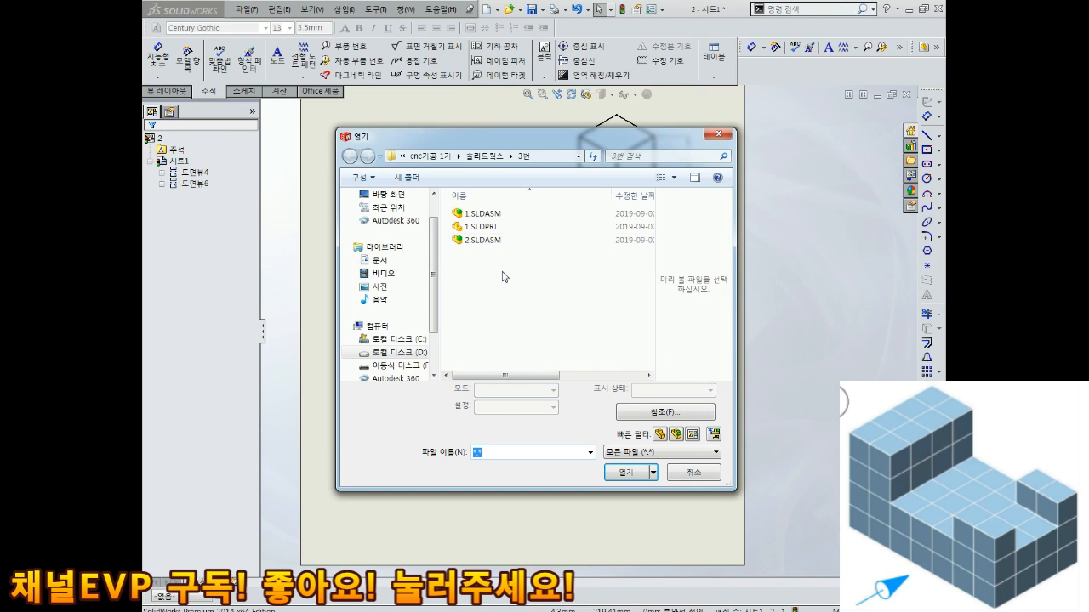
double_click(477, 241)
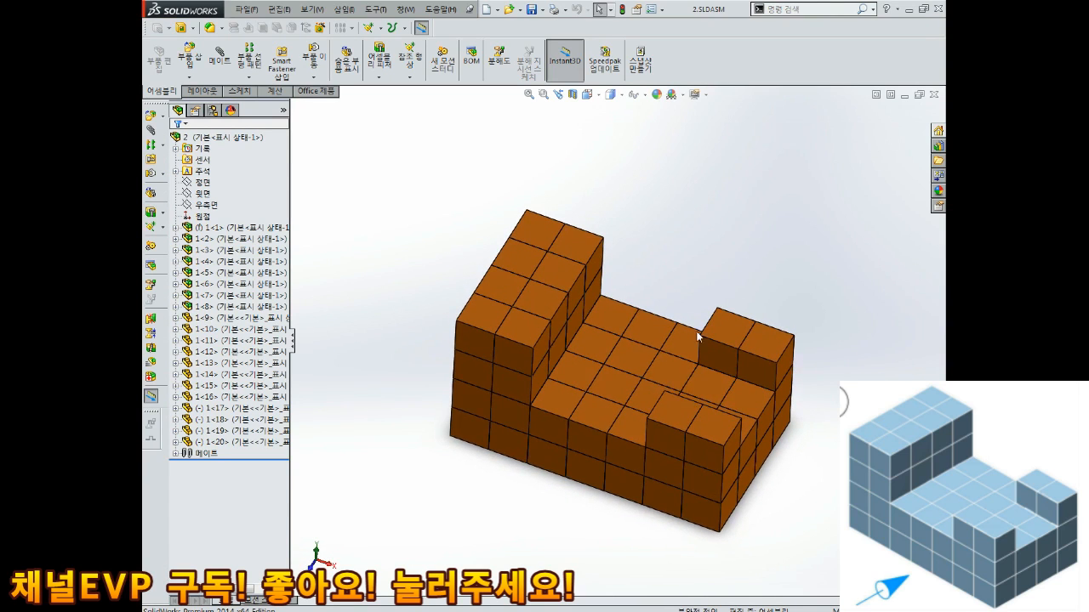
scroll(702, 366, down, 2)
- Return to the drawing and place a front model view of assembly 2 below its isometric view
key(ctrl+Tab)
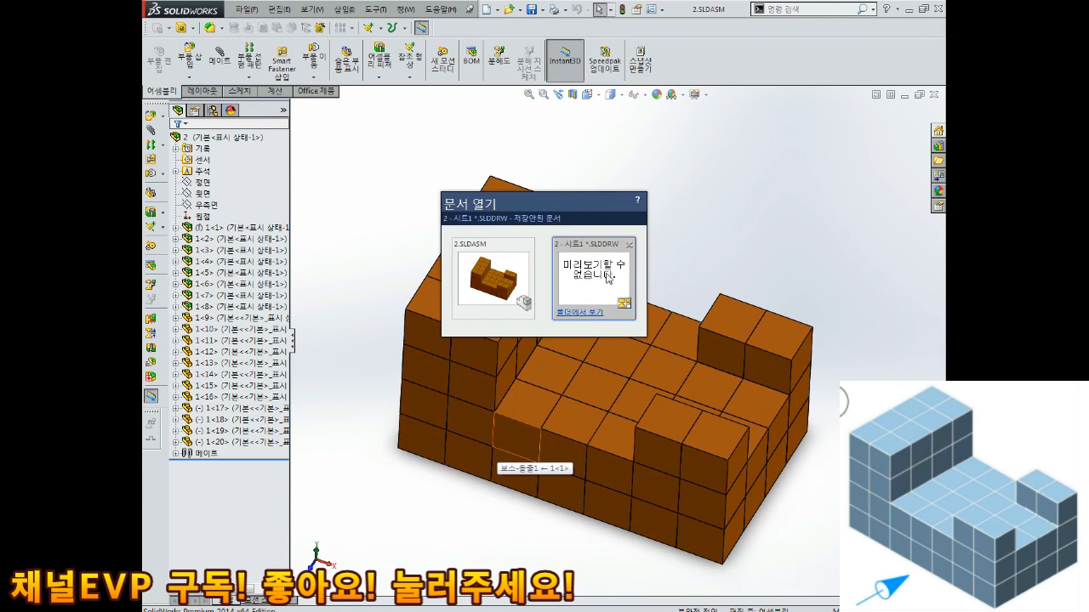
click(166, 91)
click(193, 59)
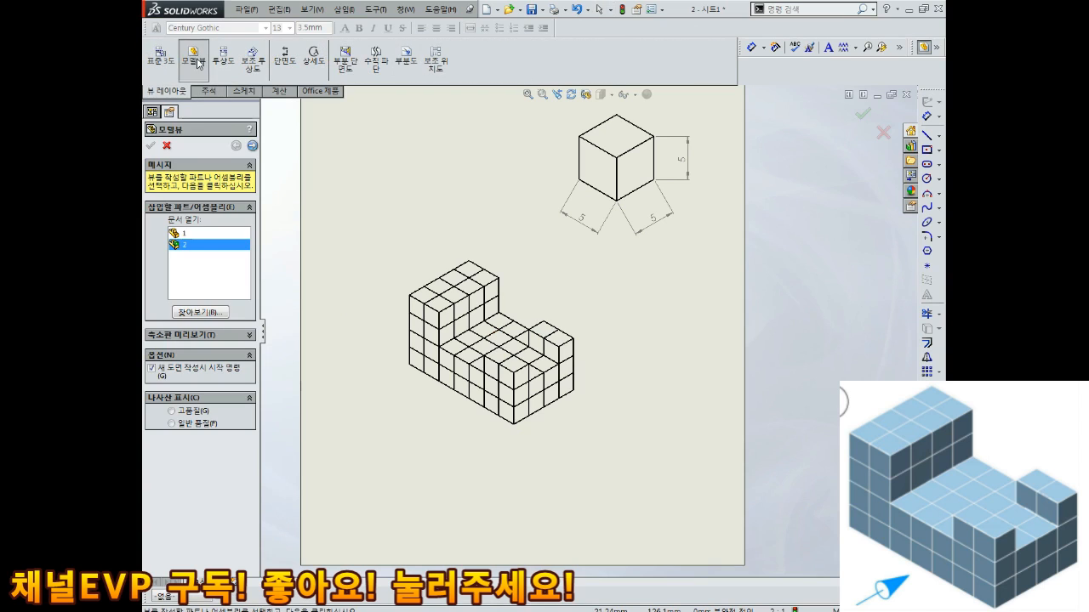
double_click(178, 246)
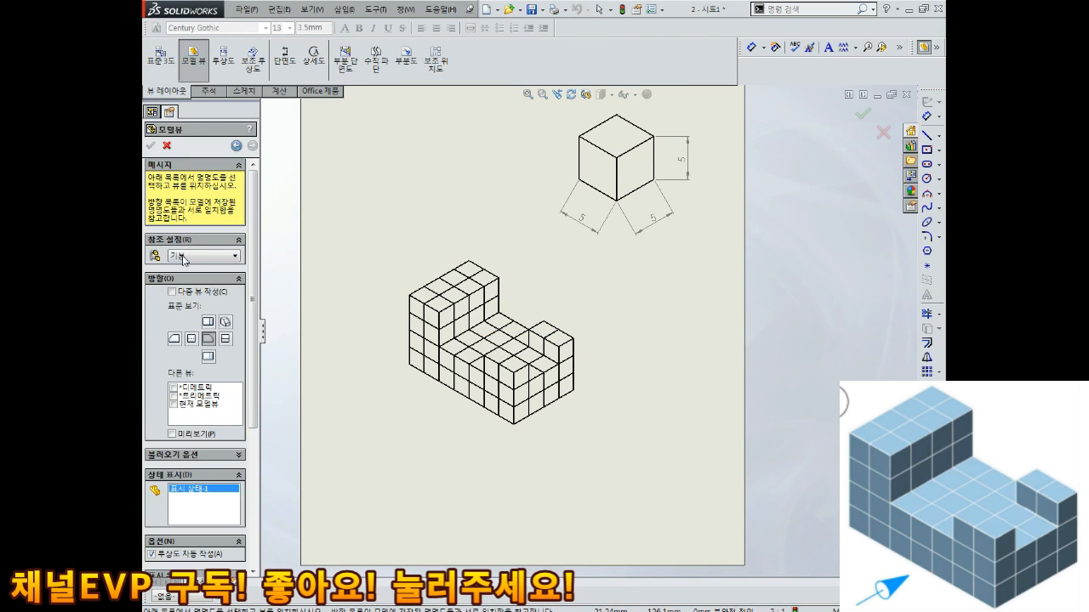
click(528, 491)
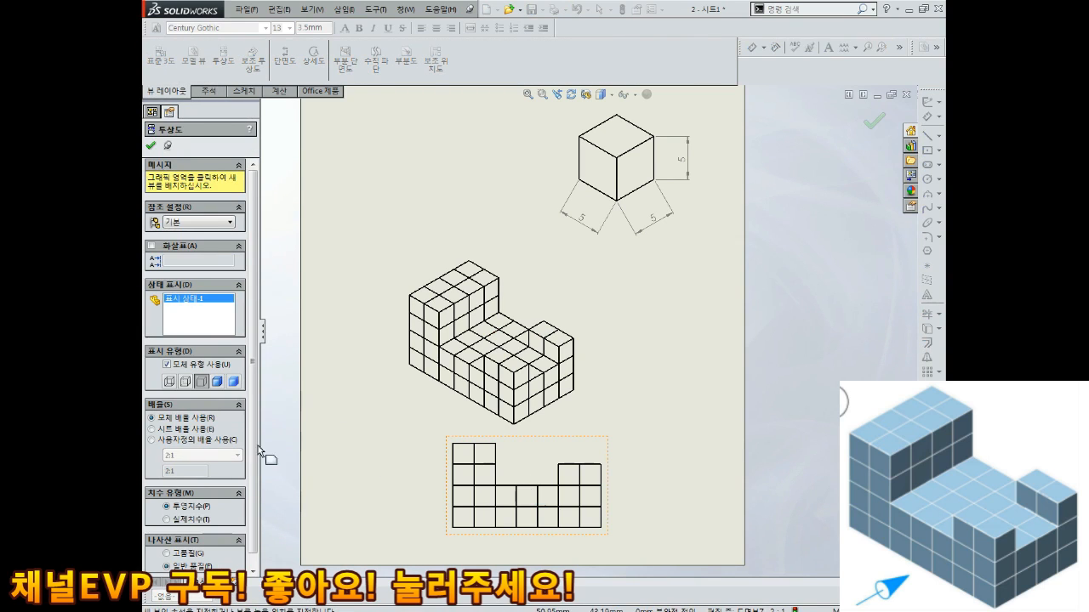
key(Escape)
click(193, 60)
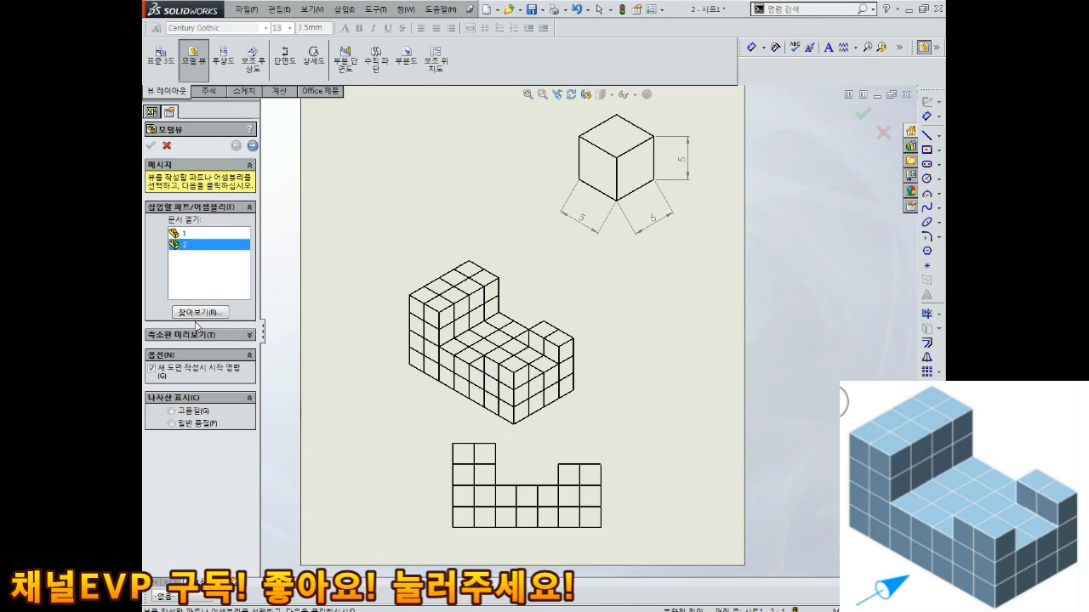
double_click(177, 245)
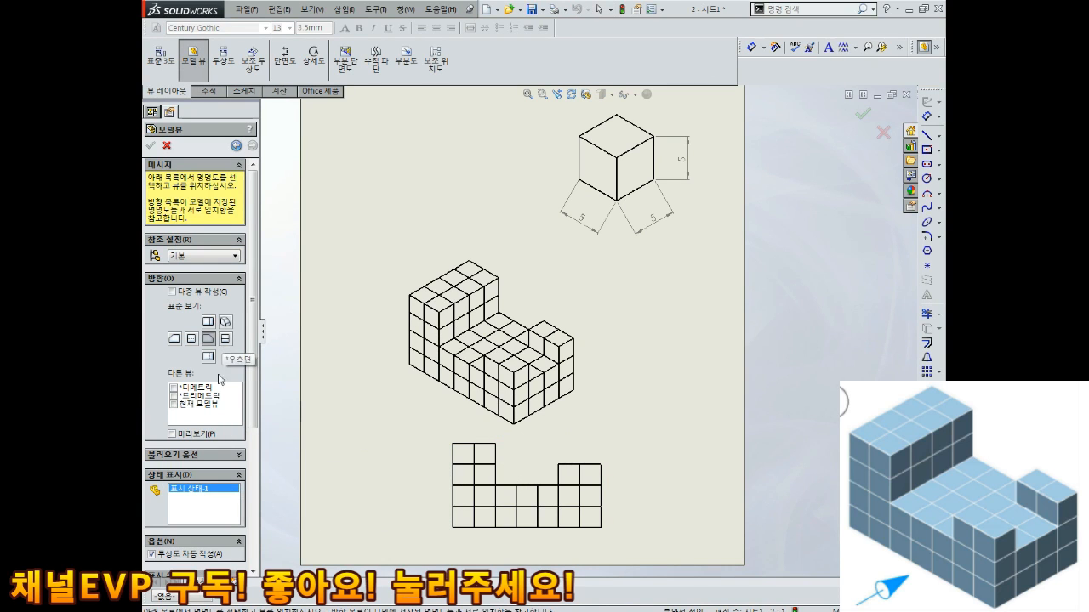
click(177, 435)
key(Escape)
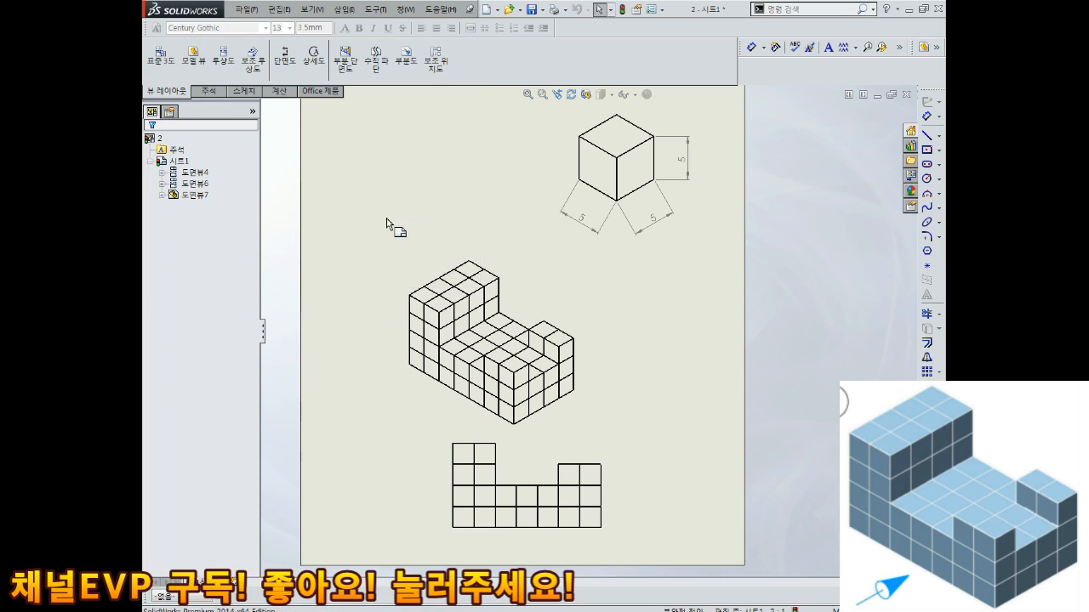
- Place a view of assembly 2 in its current model orientation on the drawing sheet after checking that orientation in the assembly
key(ctrl+Tab)
click(586, 291)
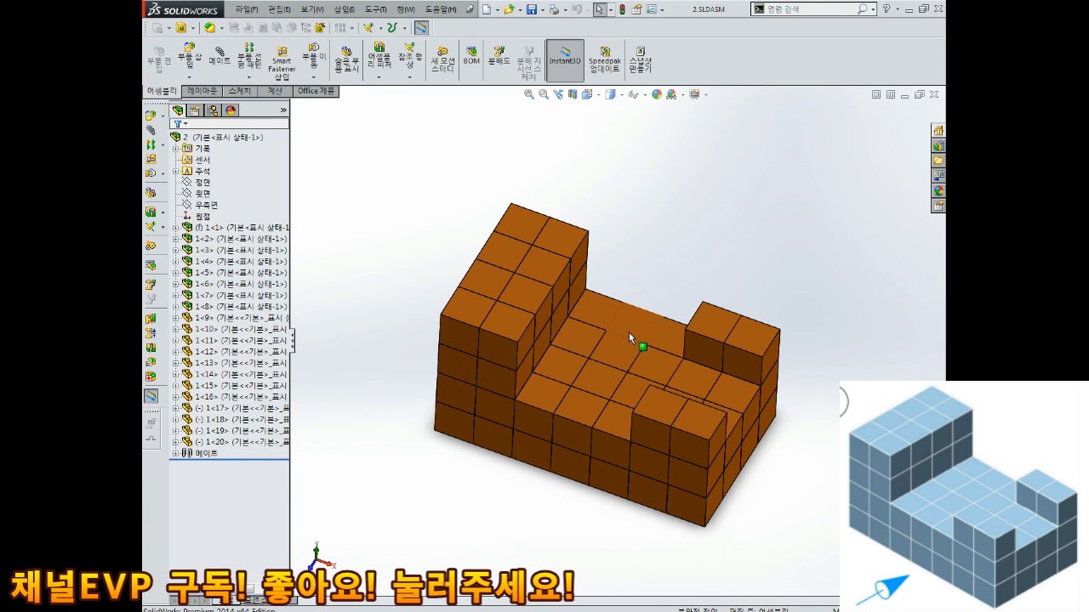
key(ctrl+Tab)
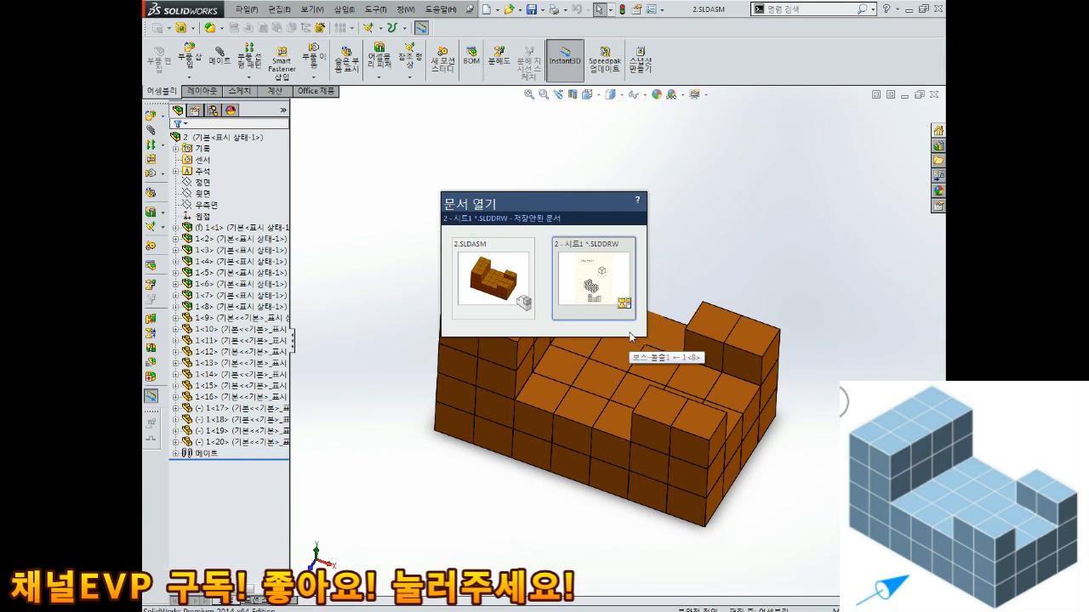
click(598, 287)
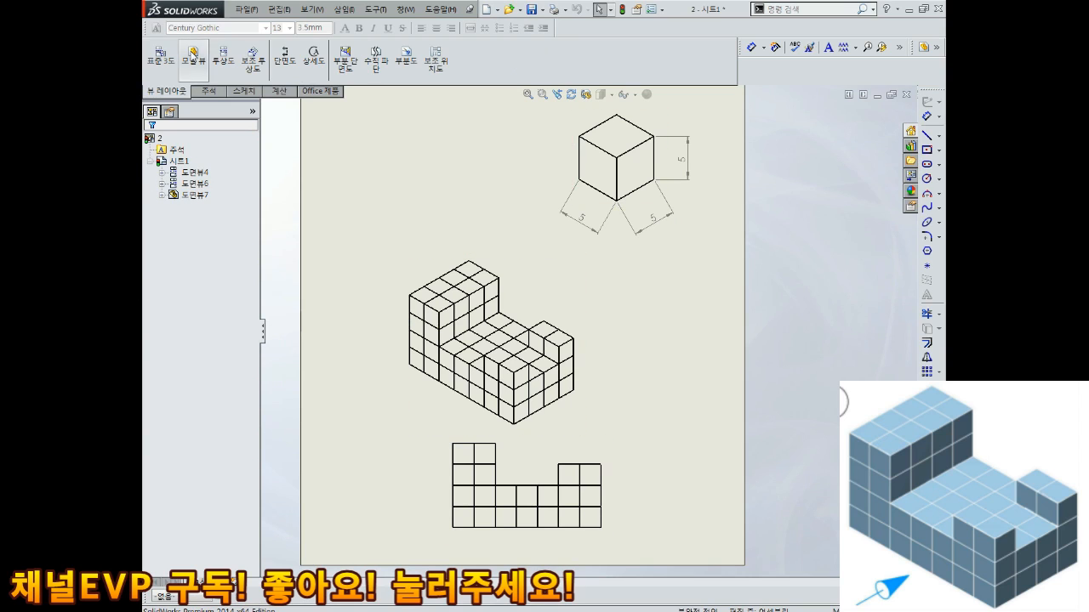
click(193, 54)
double_click(187, 245)
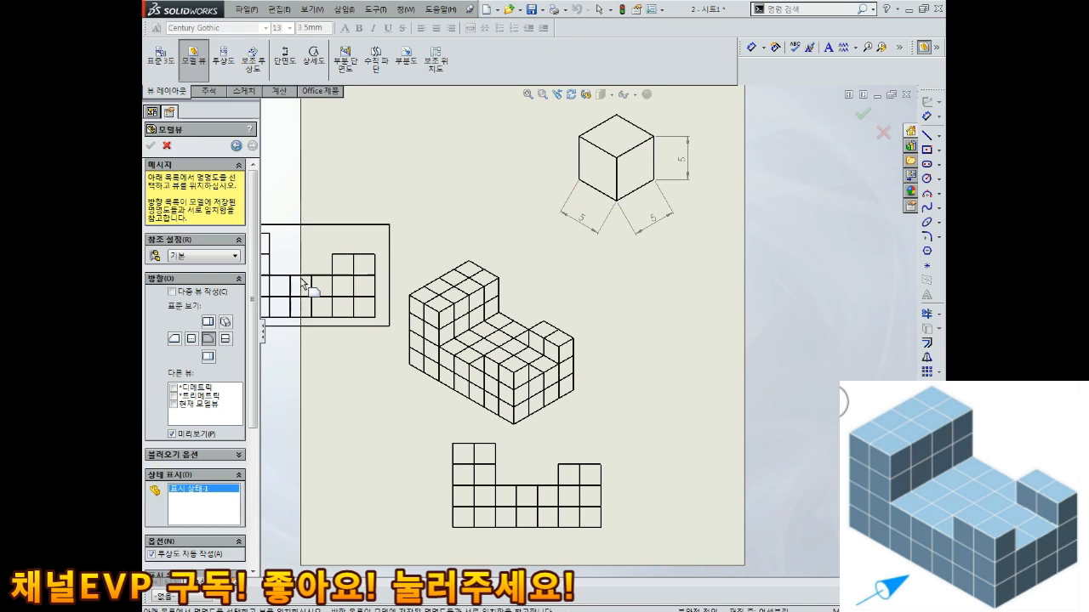
click(232, 403)
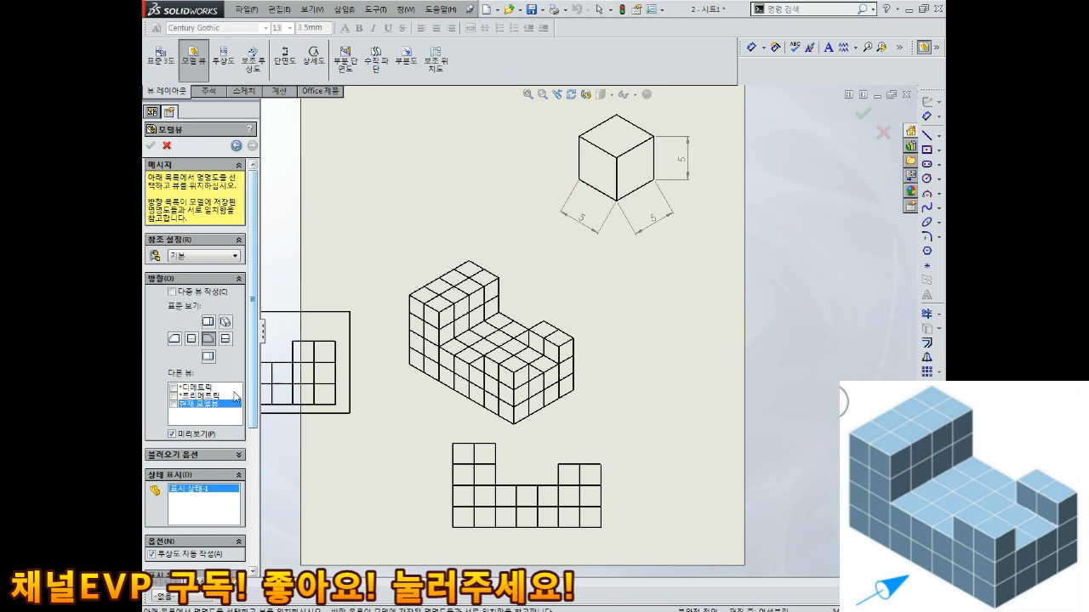
click(668, 384)
key(Escape)
- Delete the assembly's isometric and front views and move the current-orientation view below the cube view
click(474, 278)
key(Delete)
mouse_move(564, 298)
mouse_down()
mouse_move(383, 249)
mouse_move(400, 272)
mouse_up()
click(605, 448)
key(Delete)
drag(487, 286, 504, 300)
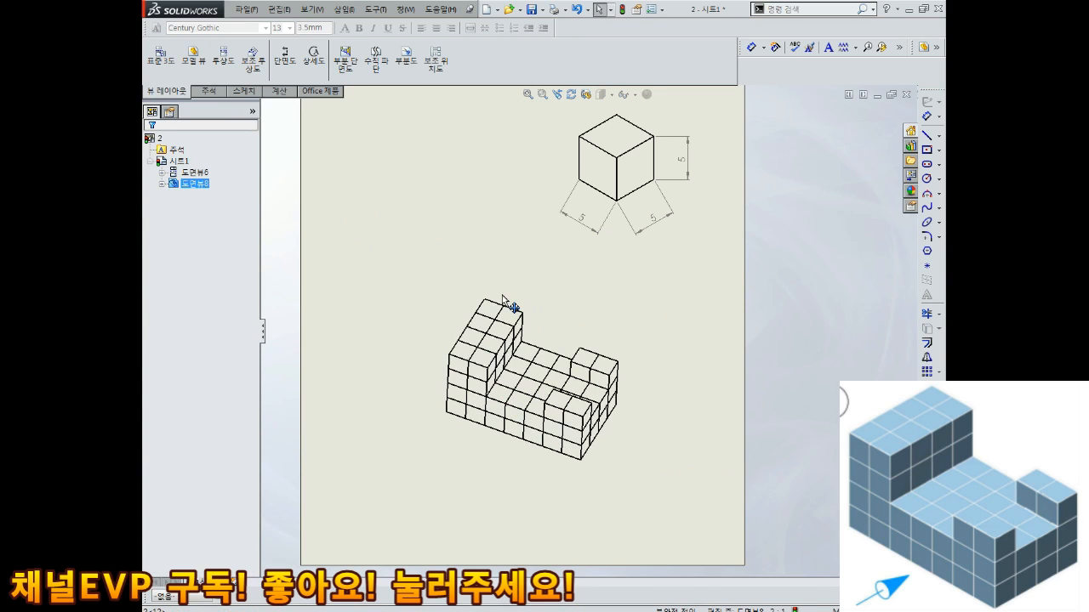
- Set the assembly view's display style to shaded with edges
click(510, 286)
scroll(525, 294, down, 2)
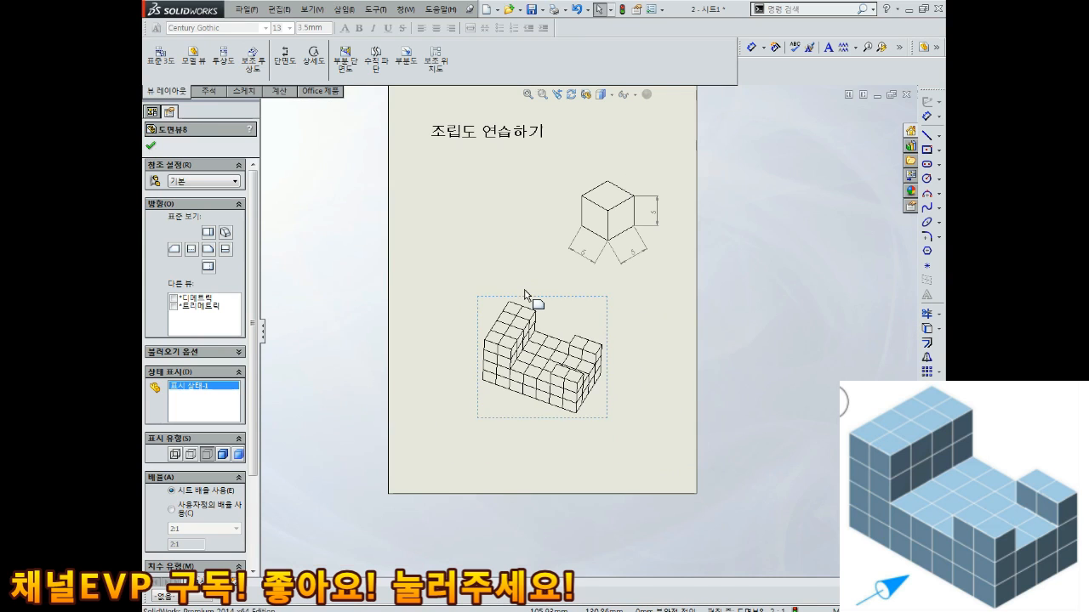
middle_drag(678, 317, 653, 343)
click(682, 346)
scroll(536, 400, down, 2)
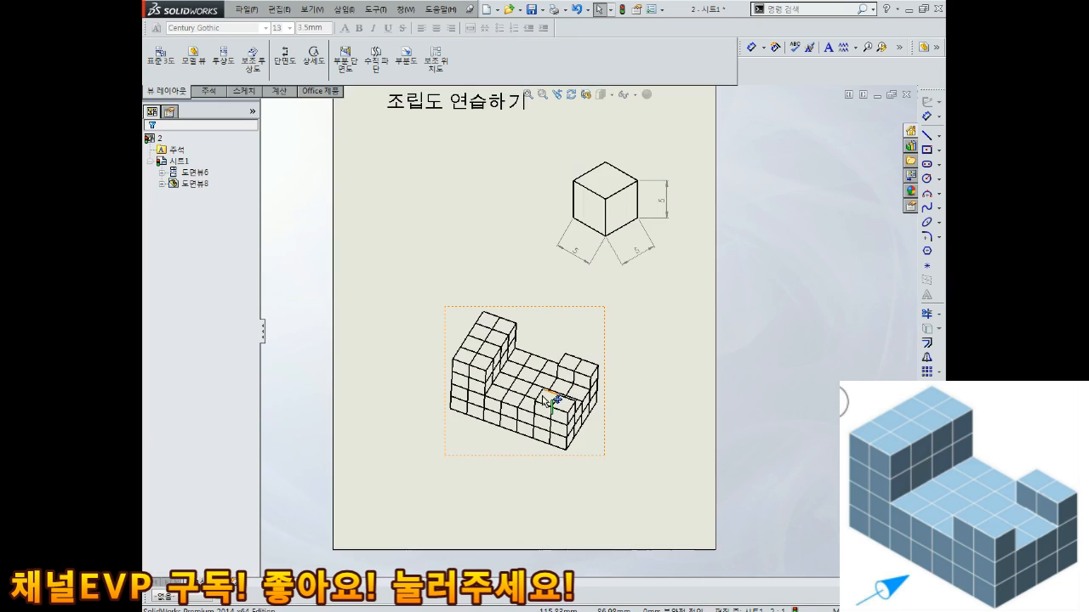
click(574, 313)
click(239, 455)
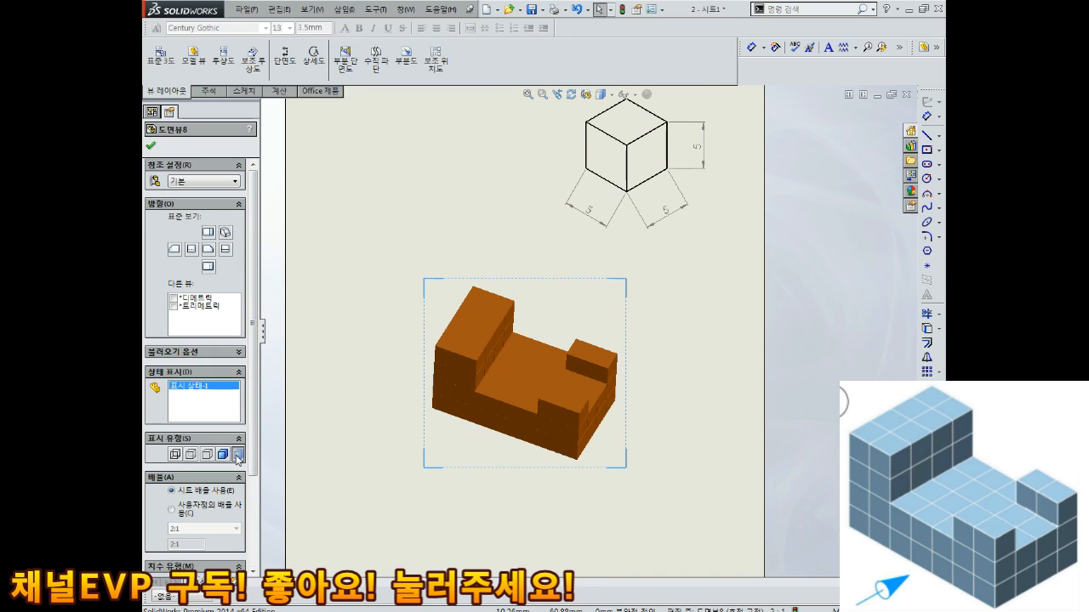
click(223, 455)
click(492, 165)
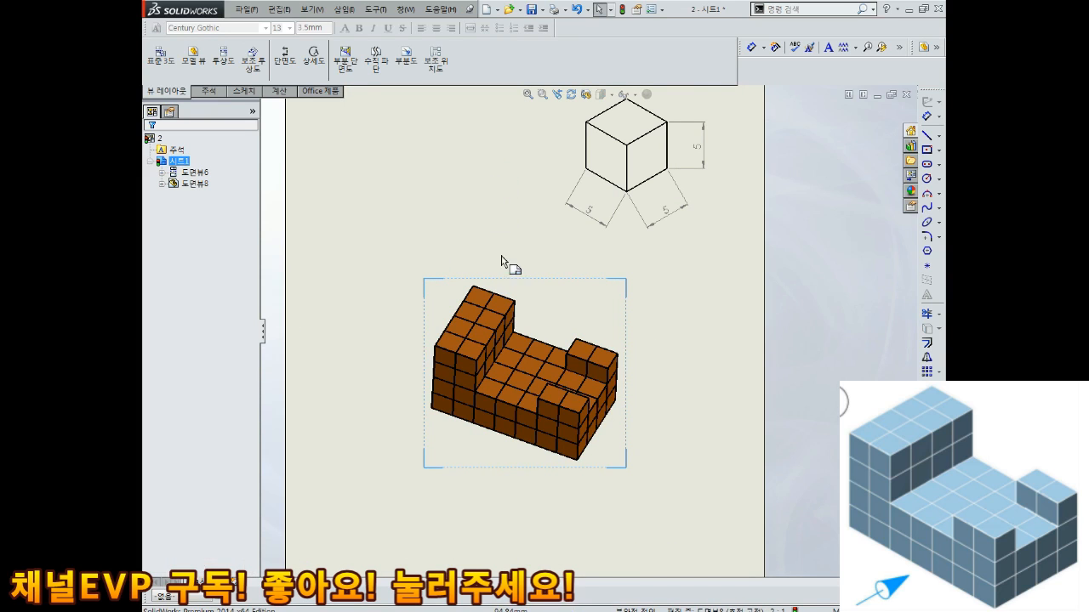
- Switch to the assembly document 2.SLDASM
key(ctrl+Tab)
click(584, 280)
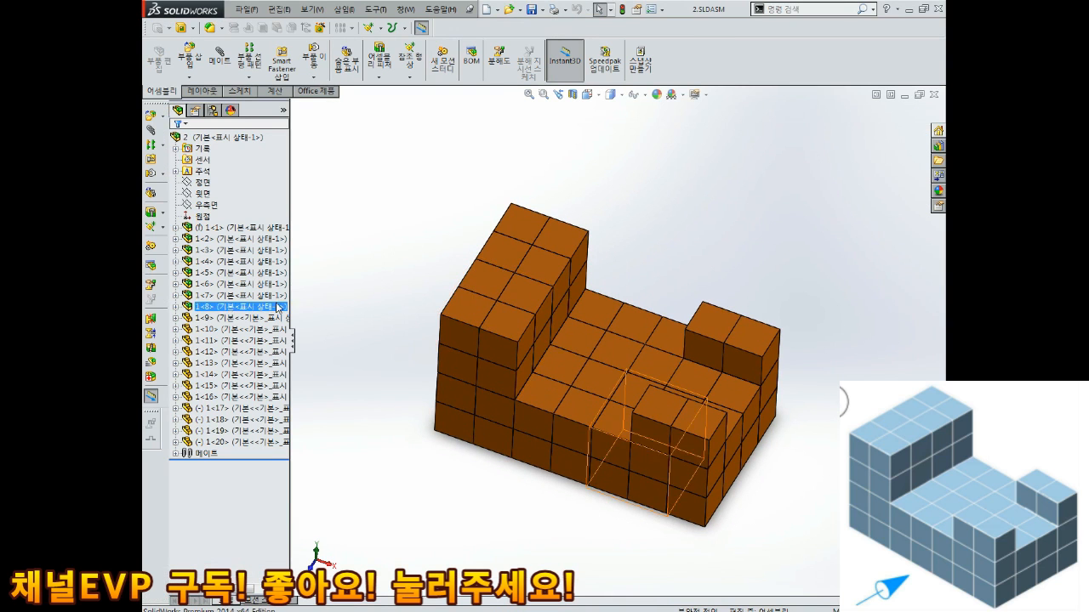
right_click(205, 137)
click(240, 140)
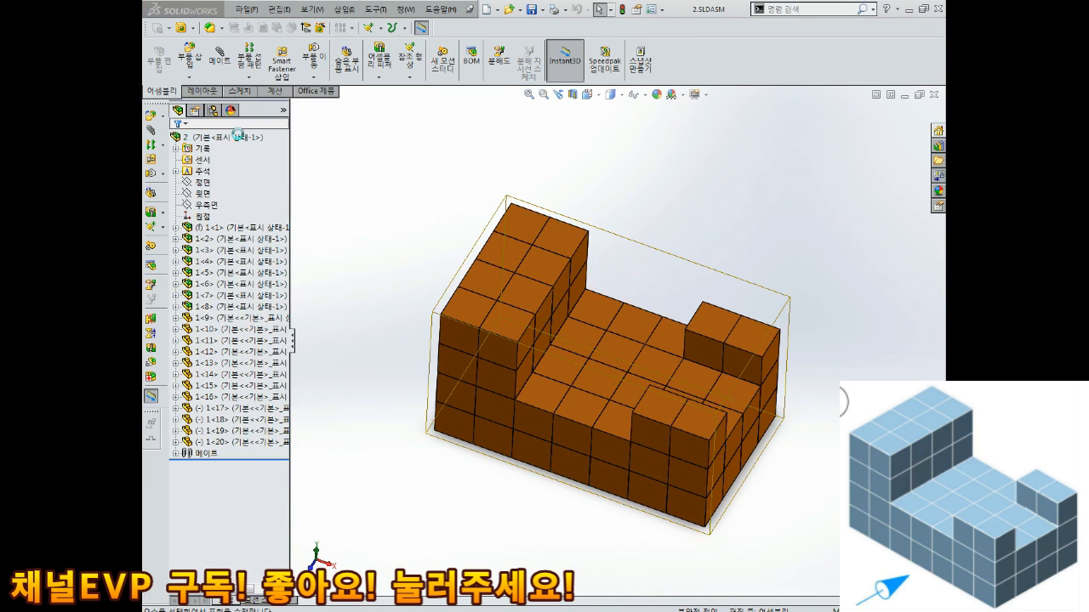
click(215, 415)
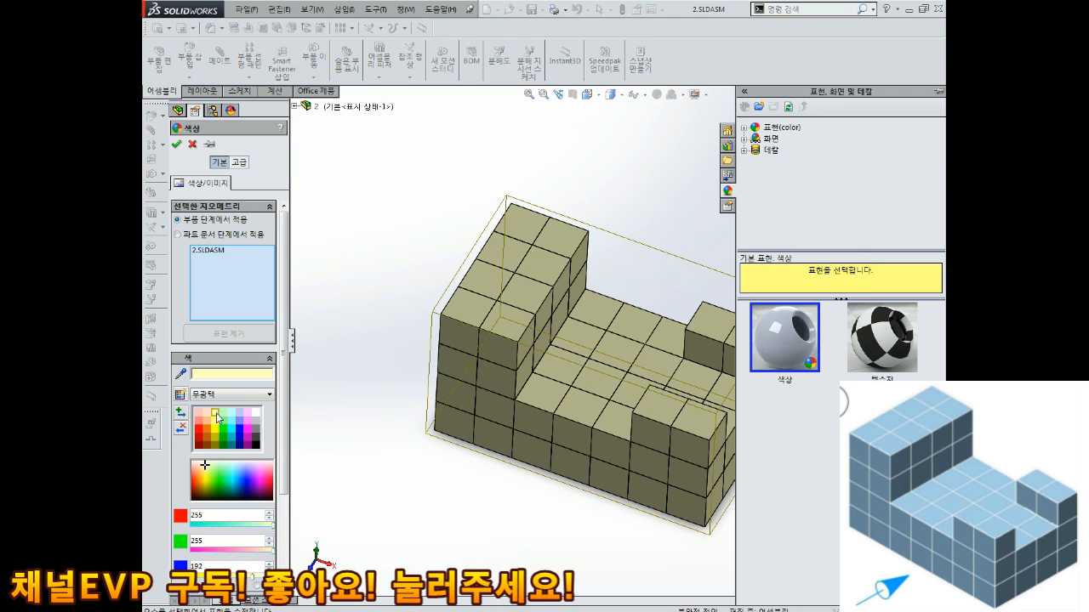
click(193, 144)
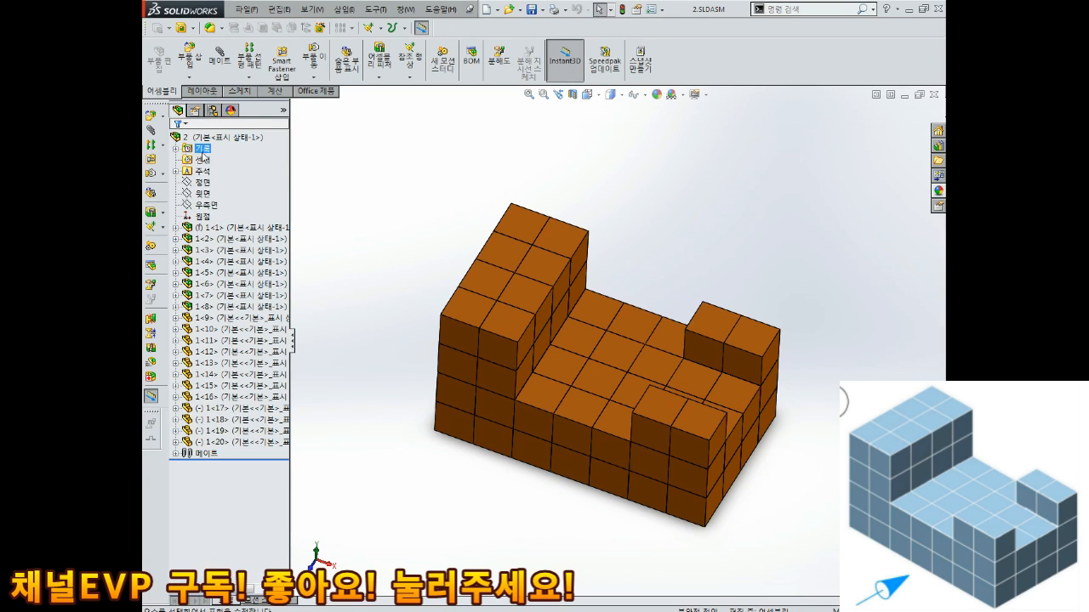
- Edit the appearance of the whole top-level assembly 2 and apply a white colour to it
right_click(207, 139)
click(231, 130)
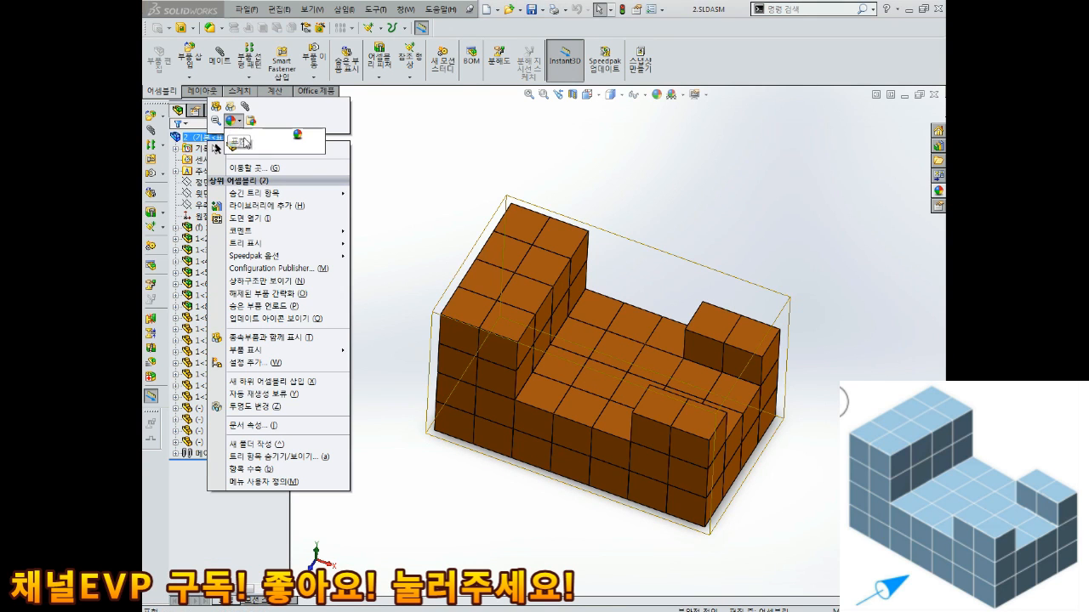
click(246, 143)
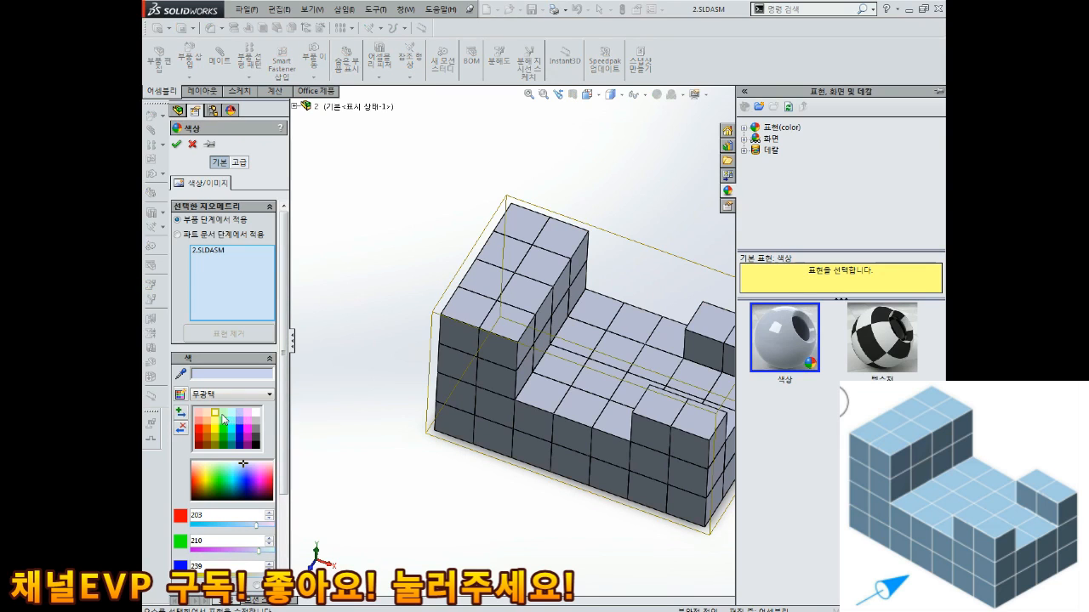
click(223, 413)
click(255, 421)
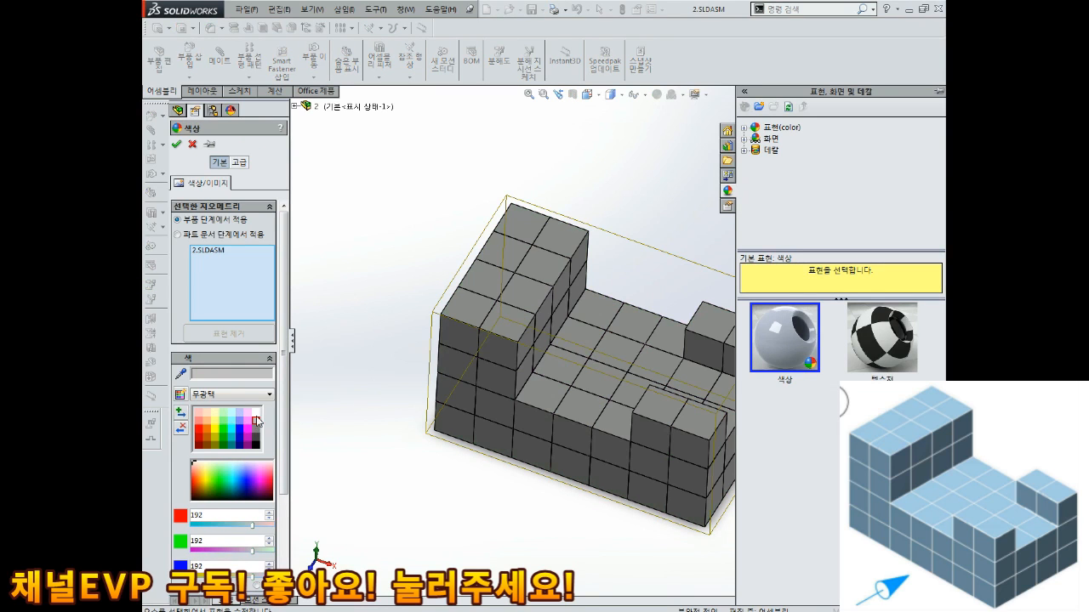
click(256, 414)
click(177, 147)
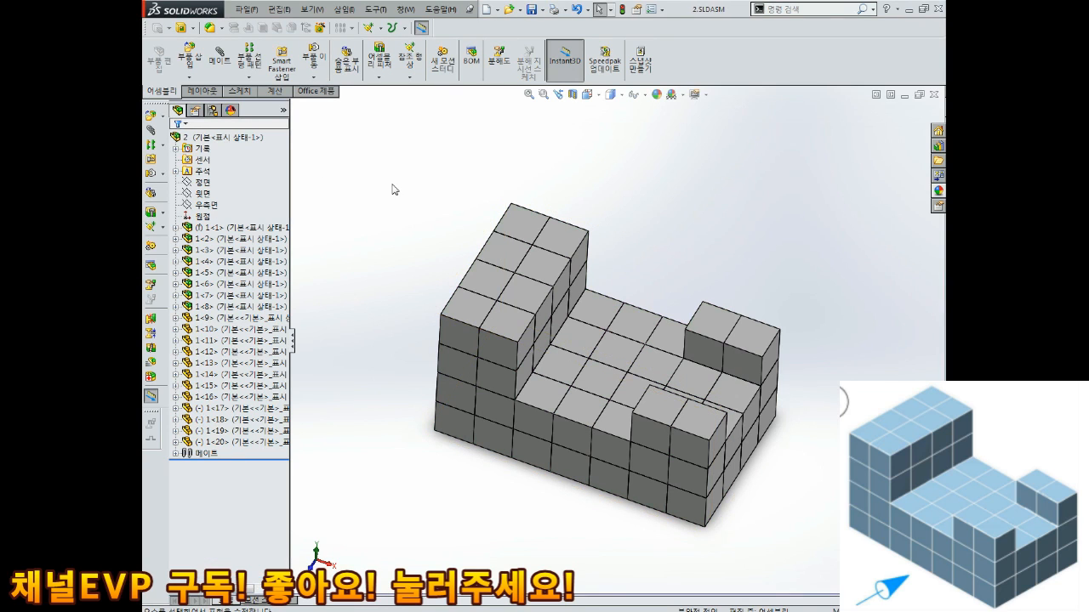
- Return to the drawing and nudge the dimensioned cube view slightly up and to the right on the sheet
key(ctrl+Tab)
click(576, 267)
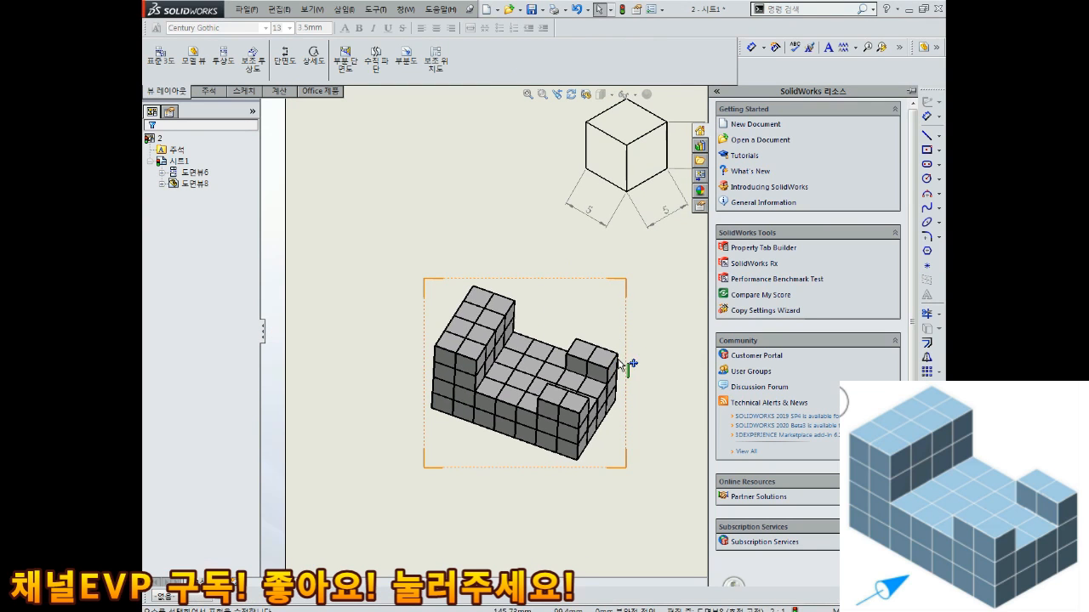
scroll(632, 323, up, 2)
mouse_move(628, 317)
middle_down()
mouse_move(720, 382)
mouse_move(651, 389)
mouse_move(637, 318)
middle_up()
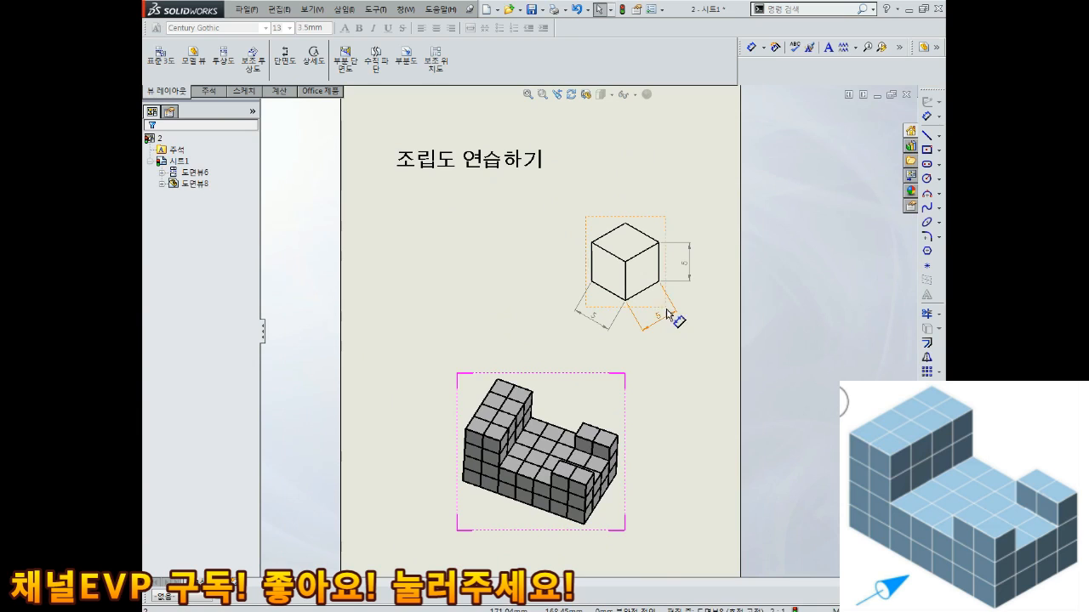
click(648, 227)
drag(648, 227, 658, 224)
click(717, 430)
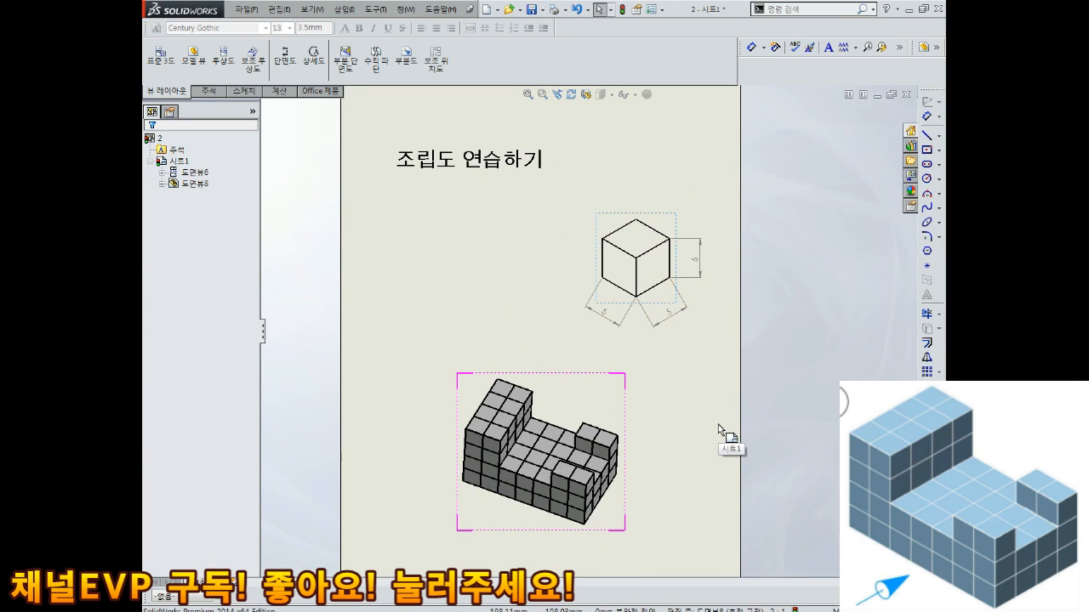
key(z)
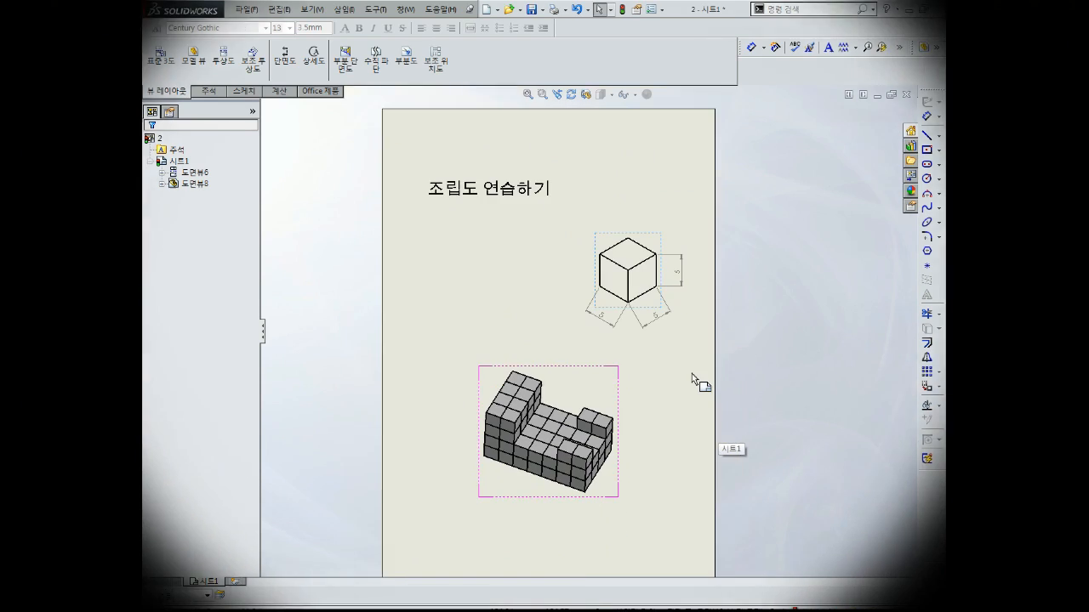